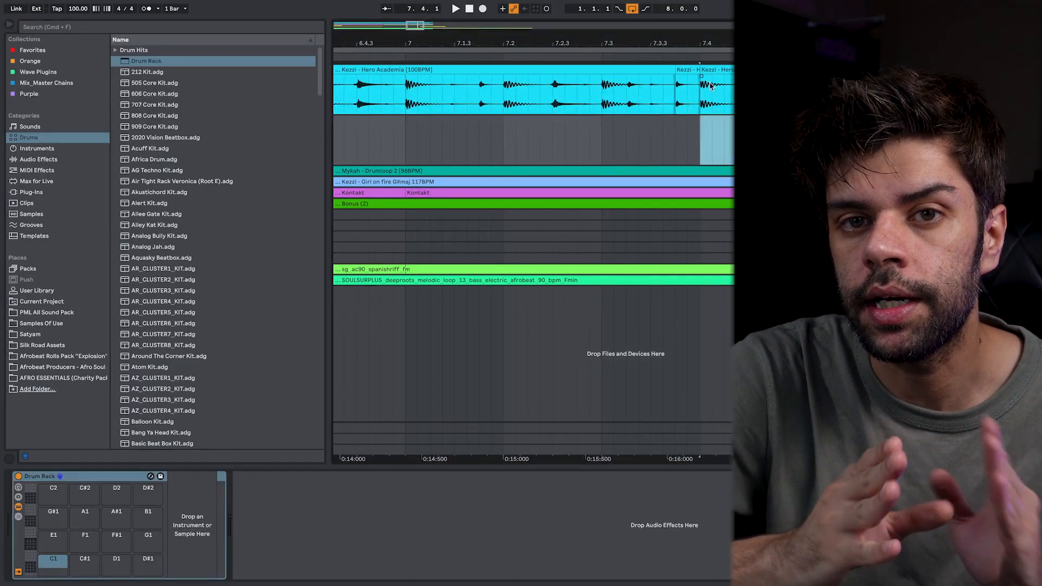
- Load the sliced Hero Academia hit into the Drum Rack and program kick notes on every beat of the clip
{"action": "left_click_drag", "start_coordinate": [717, 90], "coordinate": [82, 562]}
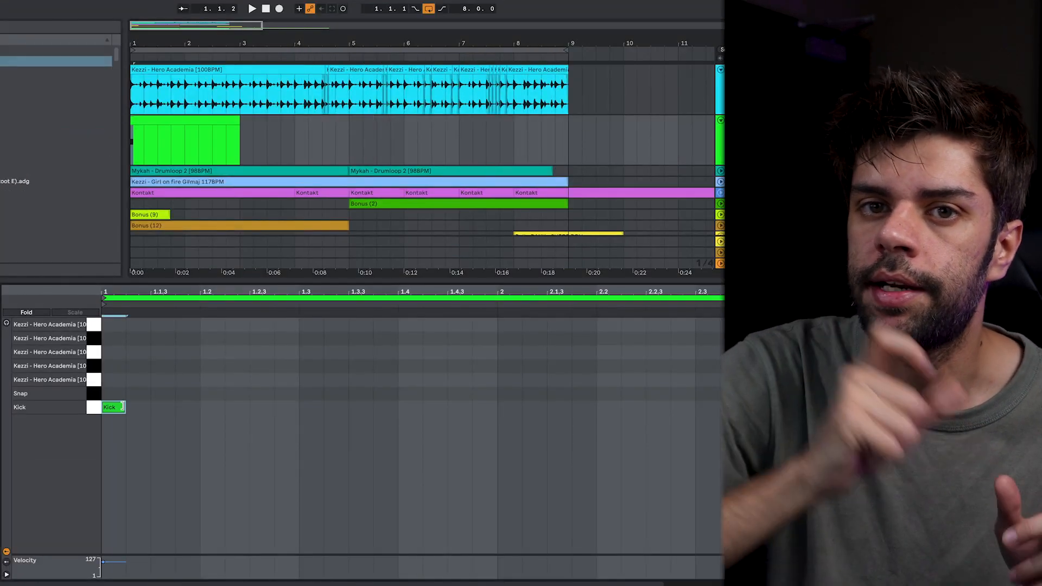
{"action": "left_click", "coordinate": [213, 408]}
{"action": "left_click", "coordinate": [311, 407]}
{"action": "left_click", "coordinate": [410, 407]}
{"action": "left_click", "coordinate": [510, 407]}
{"action": "left_click", "coordinate": [608, 407]}
{"action": "left_click", "coordinate": [707, 407]}
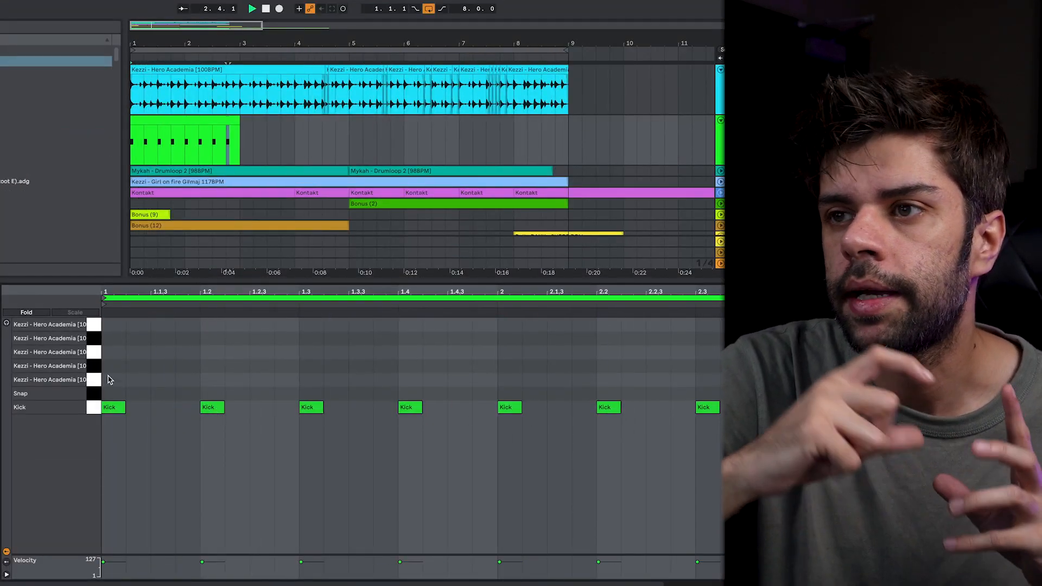
- Program snap notes at 1.1.1, 1.1.4, 1.2.3, 1.3.1, 1.3.4 and 1.4.3, and duplicate that pattern into bar 2
{"action": "left_click", "coordinate": [185, 394]}
{"action": "left_click", "coordinate": [261, 394]}
{"action": "key", "text": "space"}
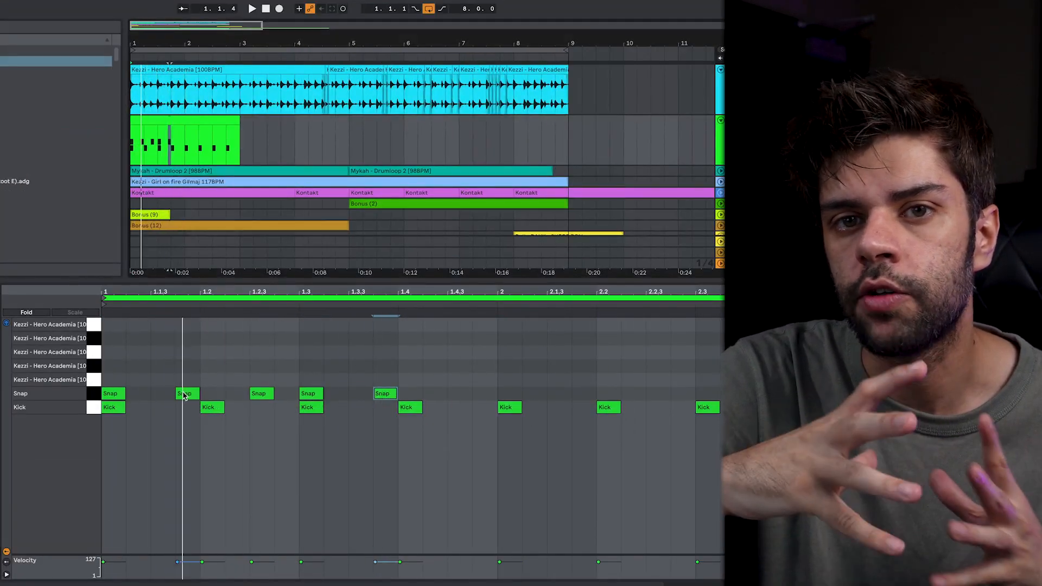
{"action": "double_click", "coordinate": [483, 395]}
{"action": "double_click", "coordinate": [557, 396]}
{"action": "key", "text": "ctrl+d"}
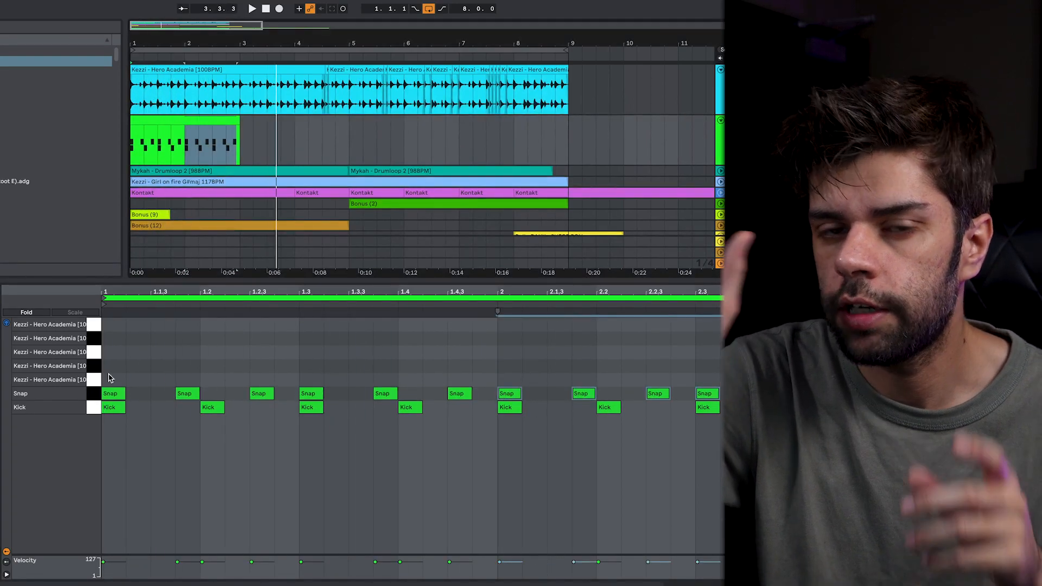
- Program Hero Academia hits on the third and fourth sixteenths of every beat in the second-highest row, and play the groove
{"action": "double_click", "coordinate": [162, 338]}
{"action": "left_click_drag", "start_coordinate": [171, 340], "coordinate": [224, 347]}
{"action": "left_click_drag", "start_coordinate": [224, 347], "coordinate": [272, 342]}
{"action": "left_click_drag", "start_coordinate": [172, 340], "coordinate": [199, 340]}
{"action": "left_click_drag", "start_coordinate": [266, 340], "coordinate": [291, 339]}
{"action": "left_click_drag", "start_coordinate": [298, 350], "coordinate": [106, 333]}
{"action": "key", "text": "ctrl+d"}
{"action": "key", "text": "ctrl+d"}
{"action": "key", "text": "space"}
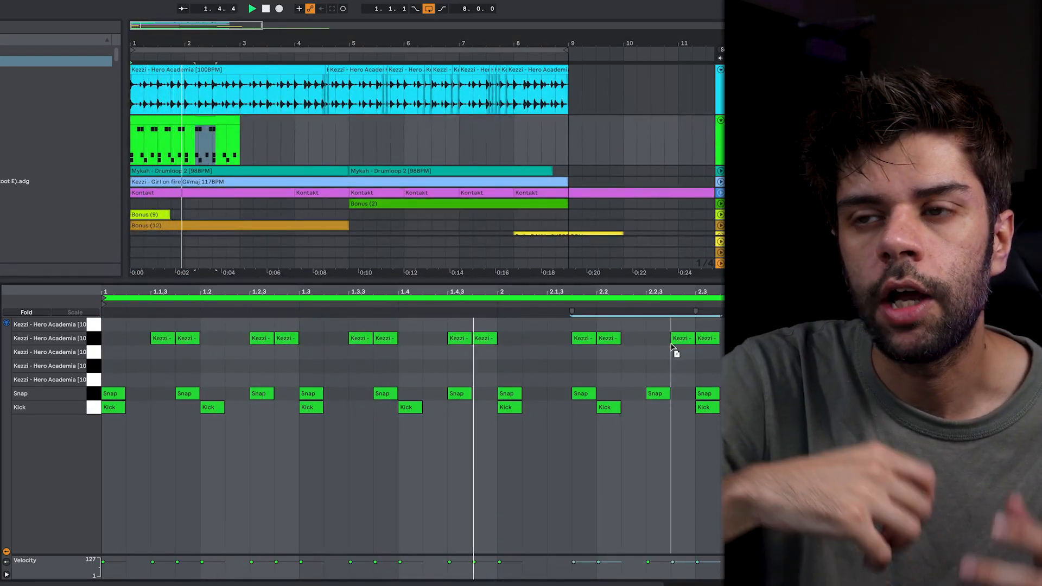
- Vary bar 1 with Hero Academia hits at 1.2.3 in the top row, 1.3.2 in the third and 1.4.3 in the fourth
{"action": "double_click", "coordinate": [263, 327]}
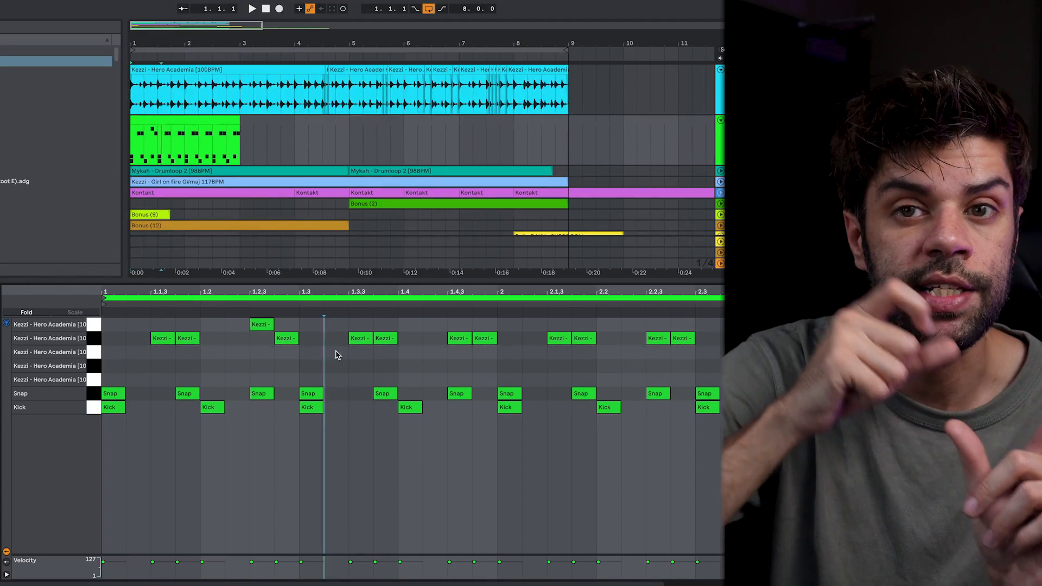
{"action": "key", "text": "space"}
{"action": "double_click", "coordinate": [460, 366]}
{"action": "double_click", "coordinate": [459, 340]}
{"action": "left_click", "coordinate": [452, 395]}
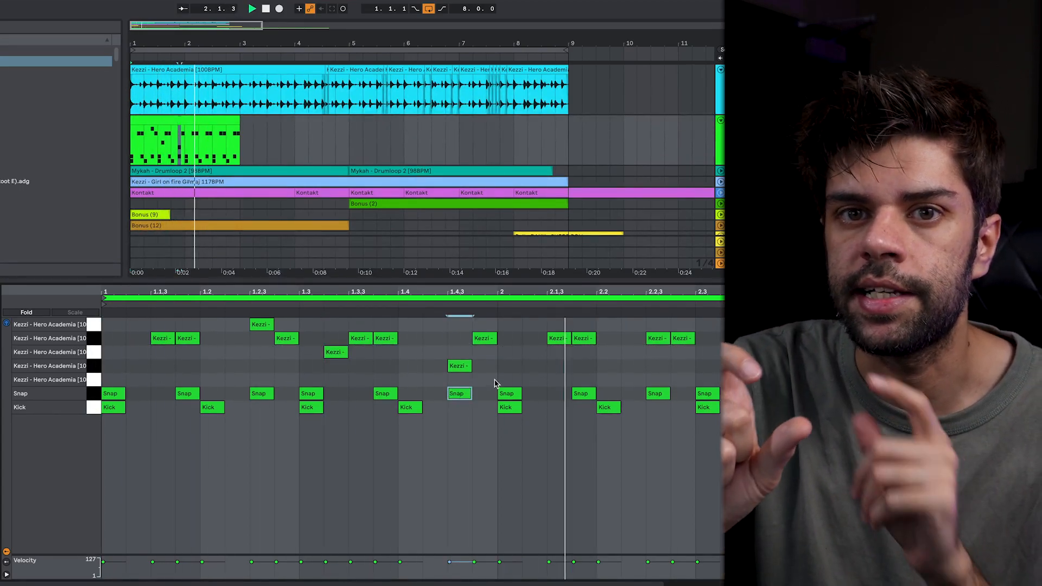
- Duplicate the varied Hero Academia hits from bar 1 into bar 2 and play the clip
{"action": "left_click_drag", "start_coordinate": [498, 369], "coordinate": [106, 325]}
{"action": "key", "text": "ctrl+d"}
{"action": "key", "text": "space"}
{"action": "left_click", "coordinate": [730, 352]}
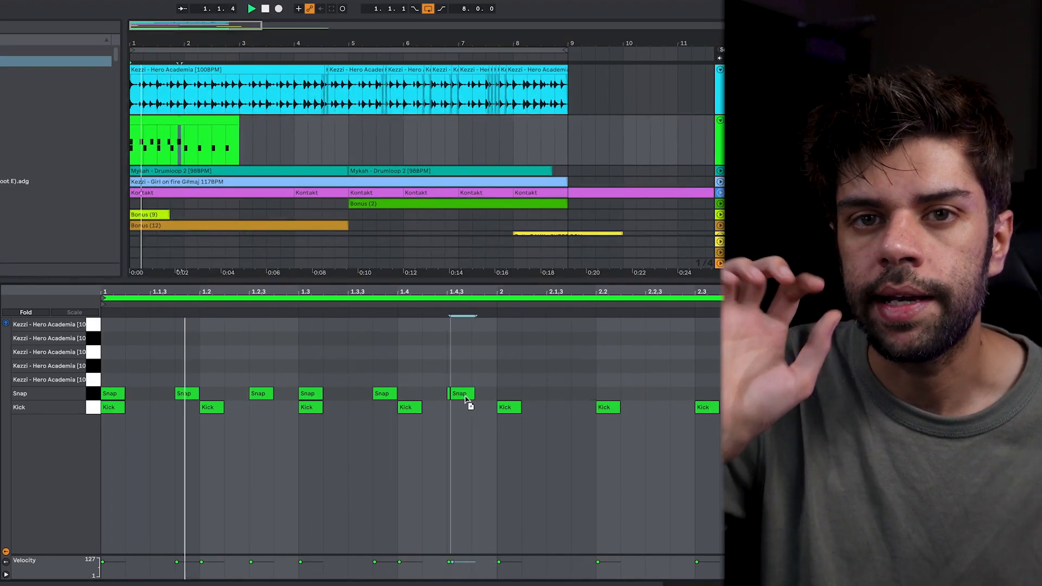
- Duplicate the snap pattern into bar 2 and add Hero Academia hits at 1.1.3, 1.1.4, 1.2.3 and 1.2.4 in the second-highest row
{"action": "key", "text": "ctrl+d"}
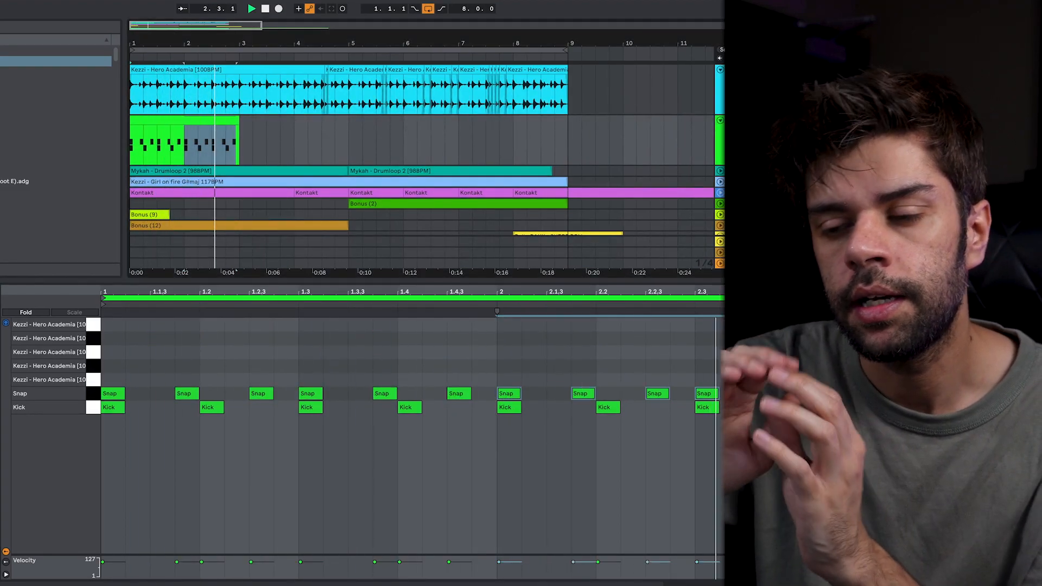
{"action": "double_click", "coordinate": [162, 339]}
{"action": "double_click", "coordinate": [261, 338]}
{"action": "key", "text": "space"}
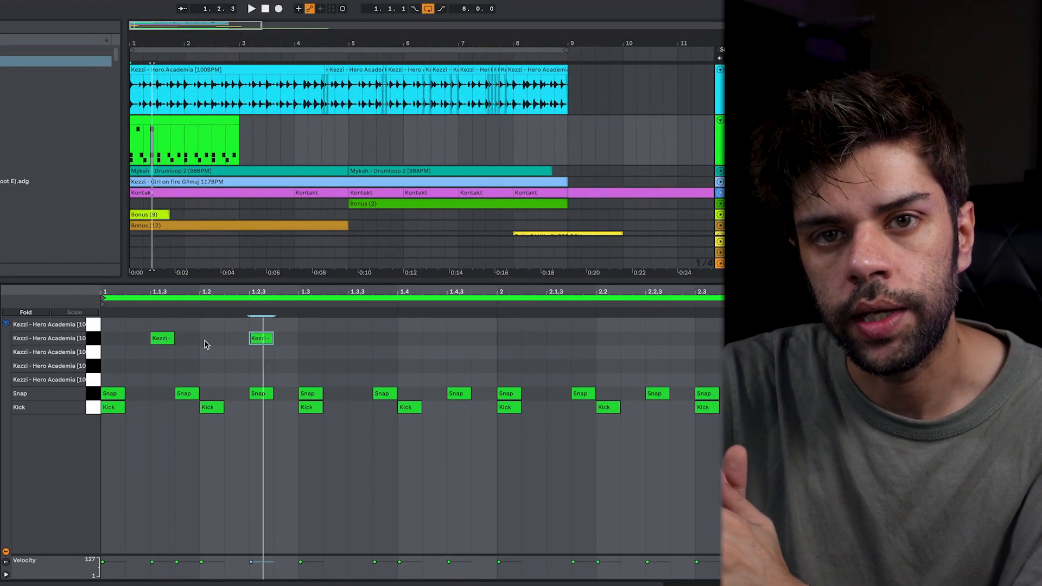
{"action": "double_click", "coordinate": [187, 338]}
{"action": "double_click", "coordinate": [286, 338]}
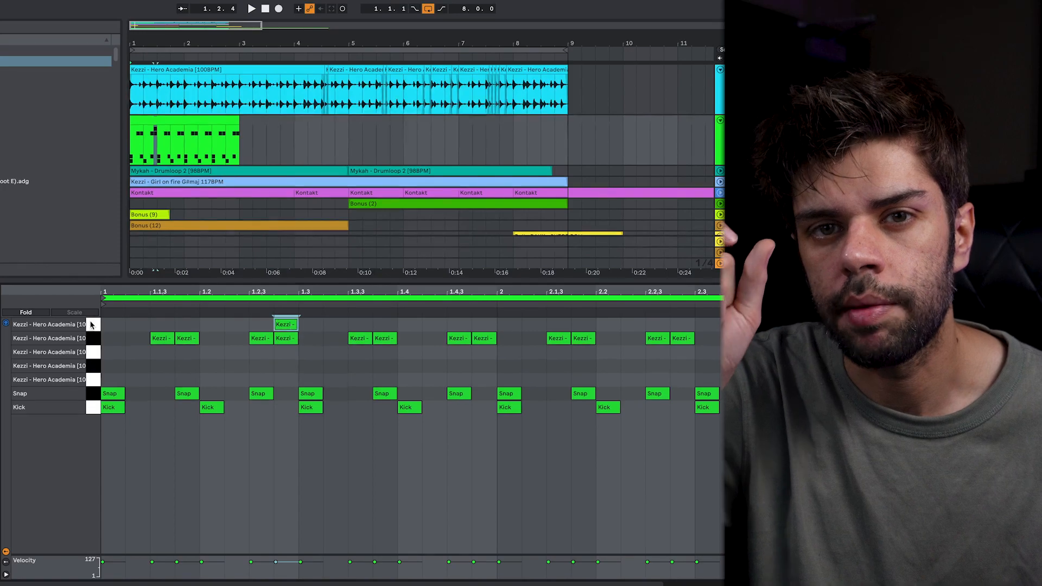
- Raise the 1.2.3 hit to the top row, add a third-row hit at 1.3.2, and lower the 1.4.3 hit to the fourth row
{"action": "left_click", "coordinate": [261, 339]}
{"action": "key", "text": "Up"}
{"action": "double_click", "coordinate": [335, 353]}
{"action": "double_click", "coordinate": [484, 366]}
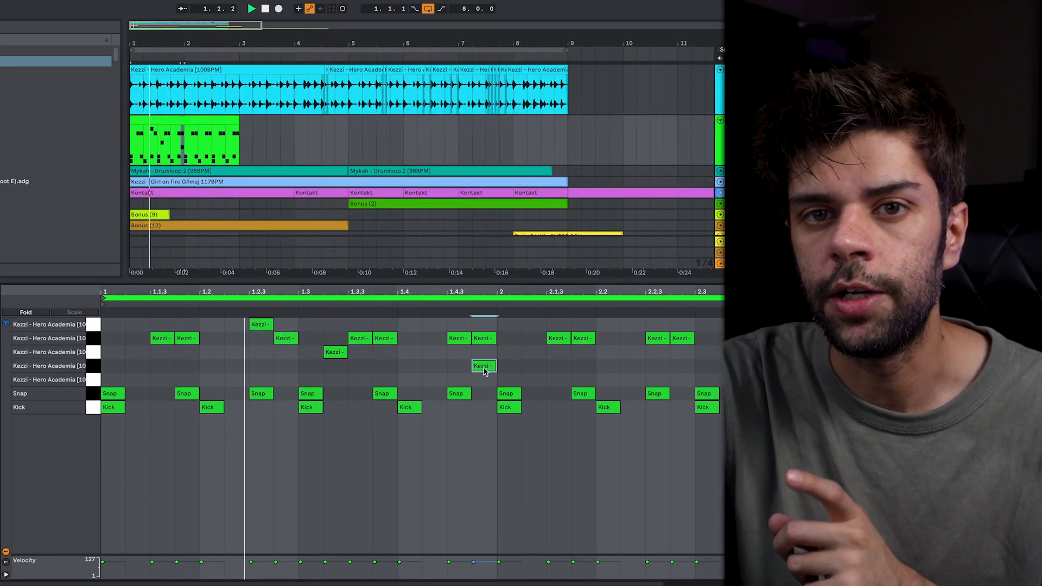
{"action": "key", "text": "ctrl+z"}
{"action": "left_click_drag", "start_coordinate": [459, 339], "coordinate": [459, 366]}
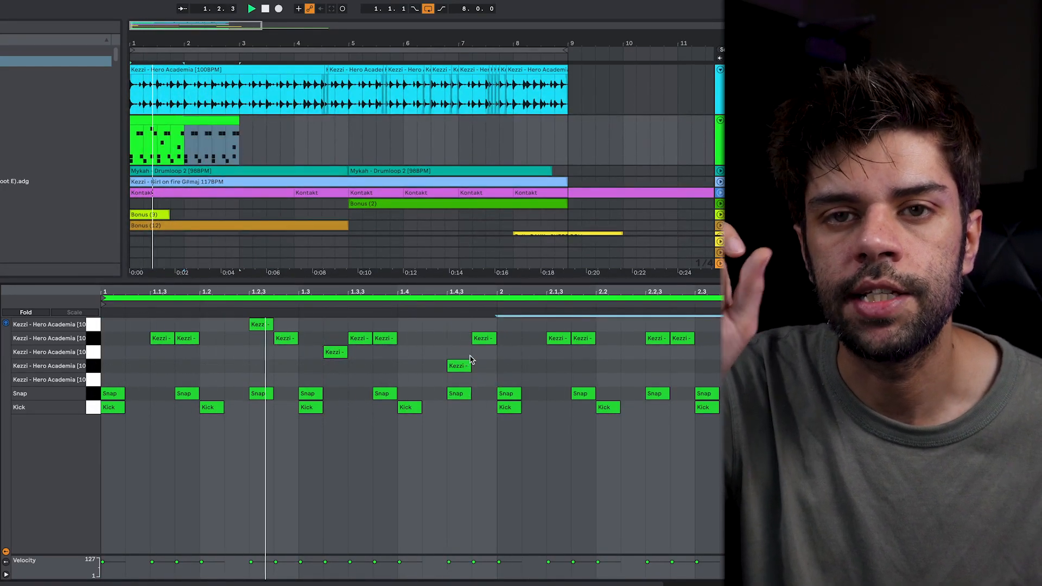
- Select the Drum Rack clip, hide the clip view and browser, and show the wider arrangement
{"action": "left_click", "coordinate": [217, 120]}
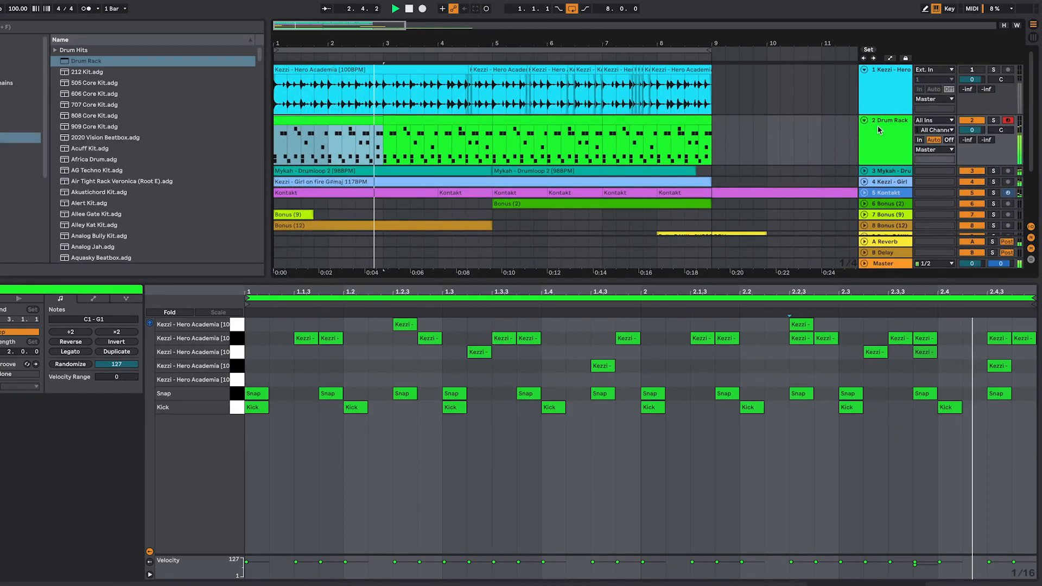
{"action": "key", "text": "ctrl+alt+l"}
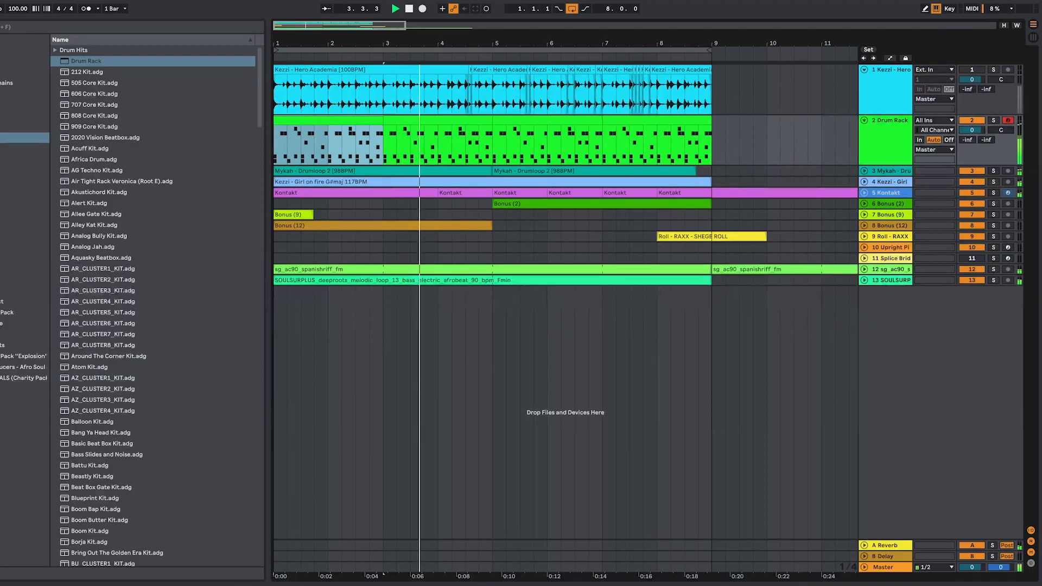
{"action": "key", "text": "ctrl+alt+b"}
{"action": "key", "text": "minus"}
{"action": "key", "text": "minus"}
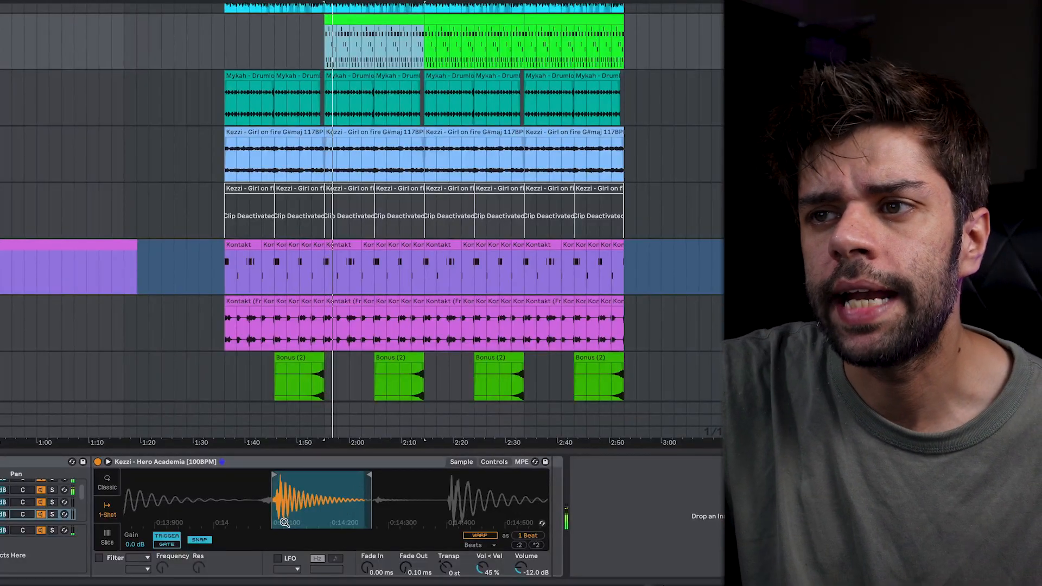
- Extend the end point of the Hero Academia one-shot sample past its current slice
{"action": "left_click_drag", "start_coordinate": [367, 476], "coordinate": [434, 477]}
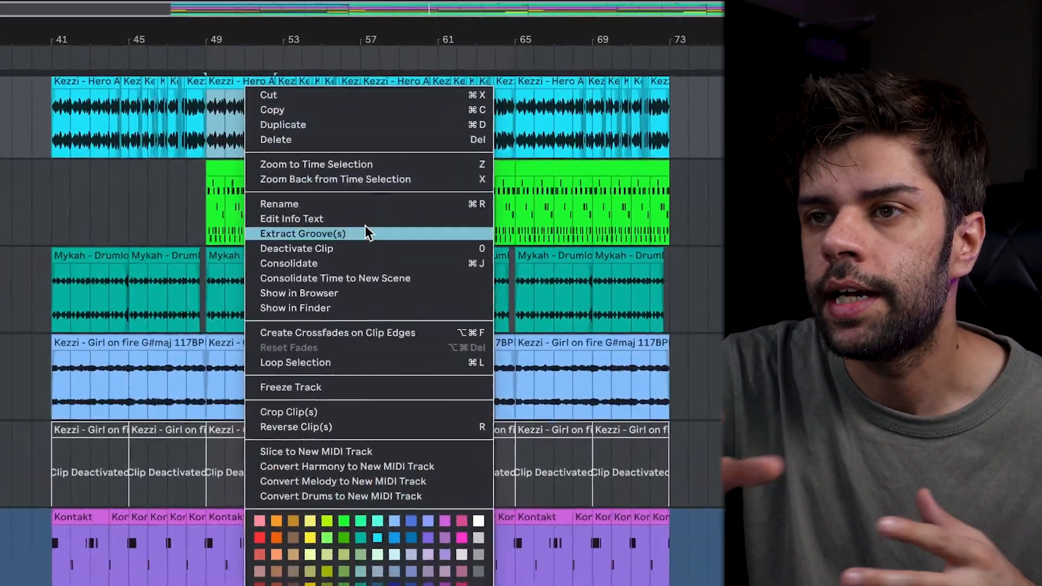
- Extract the groove from the Hero Academia audio clip and select the later Drum Rack MIDI clips
{"action": "left_click", "coordinate": [365, 233]}
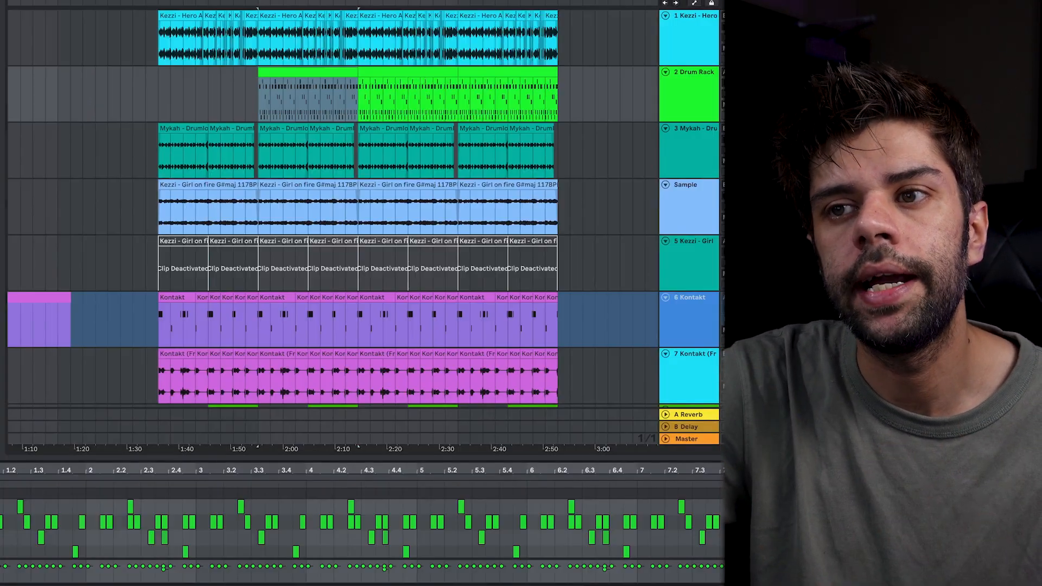
{"action": "left_click", "coordinate": [399, 76]}
{"action": "left_click", "coordinate": [525, 70], "text": "shift"}
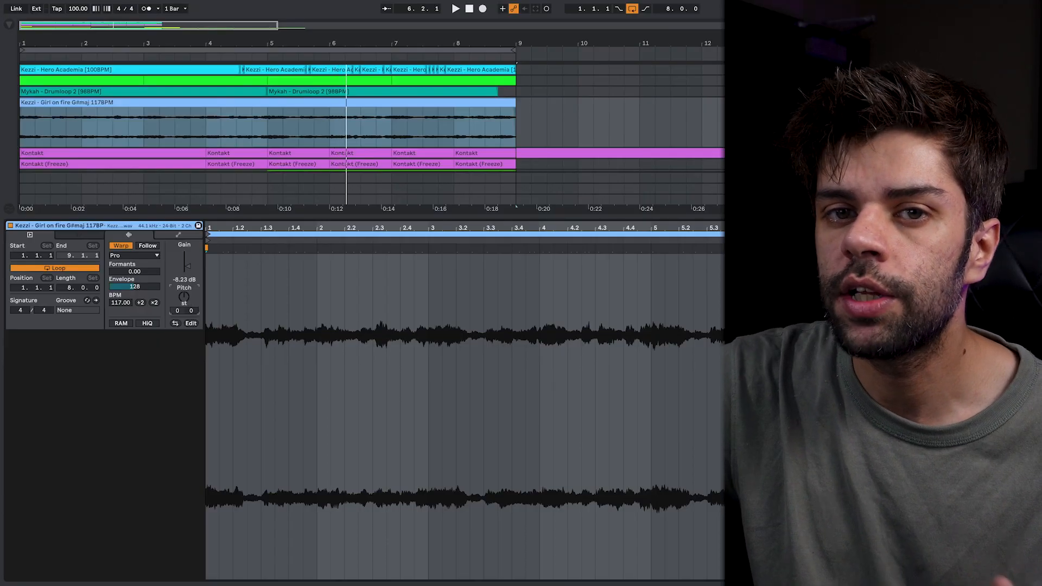
- Switch the Girl on fire clip to Beats warp mode, play it, and set its gain to -6.99 dB
{"action": "left_click", "coordinate": [132, 264]}
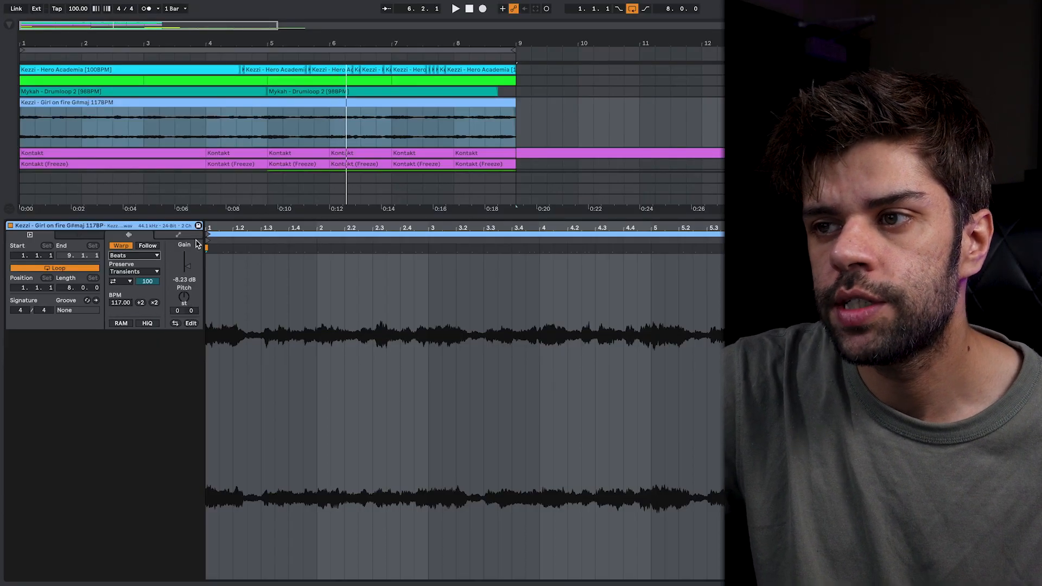
{"action": "left_click", "coordinate": [258, 103]}
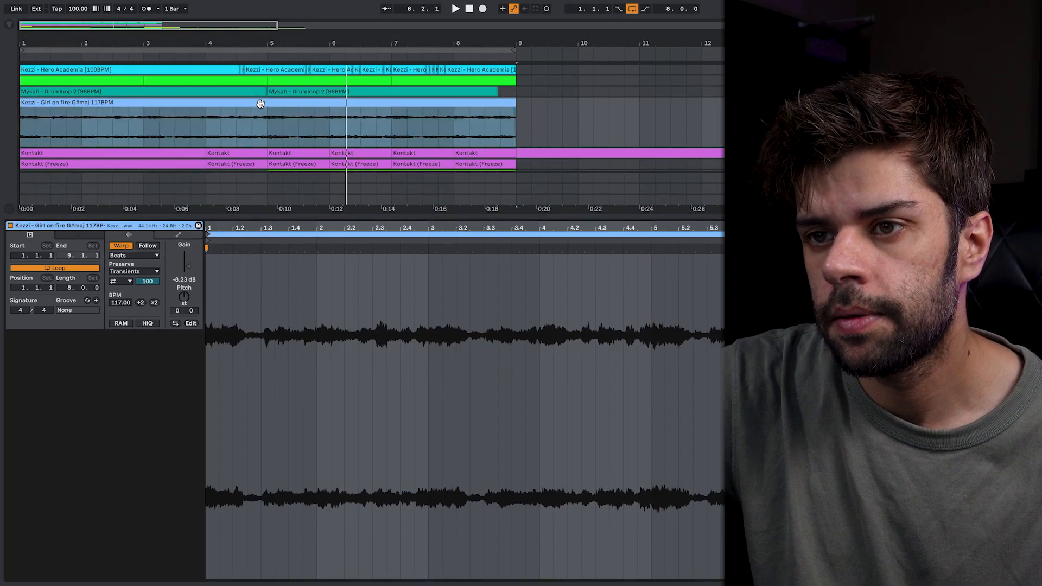
{"action": "key", "text": "space"}
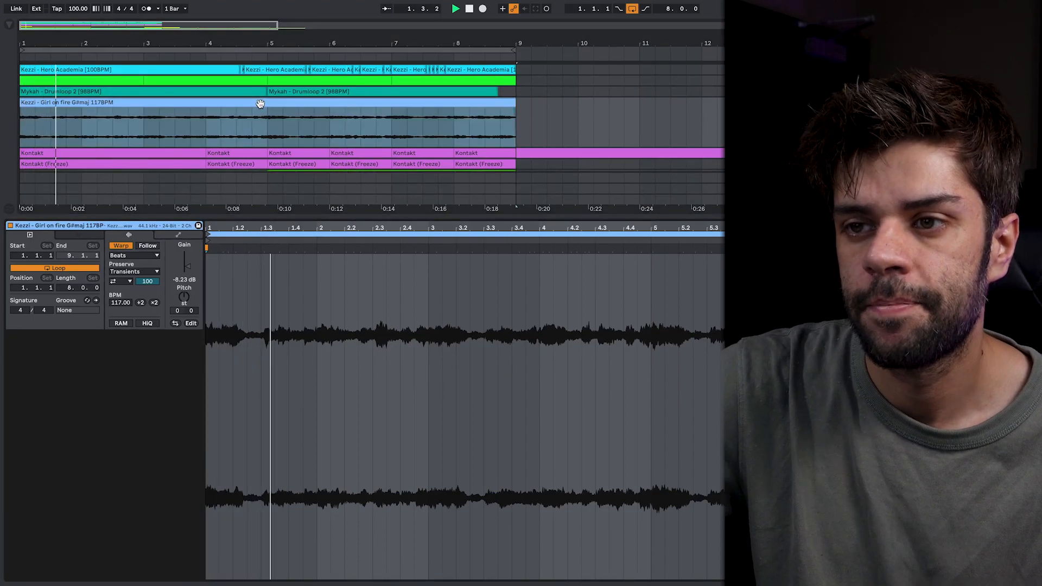
{"action": "left_click_drag", "start_coordinate": [187, 268], "coordinate": [188, 267]}
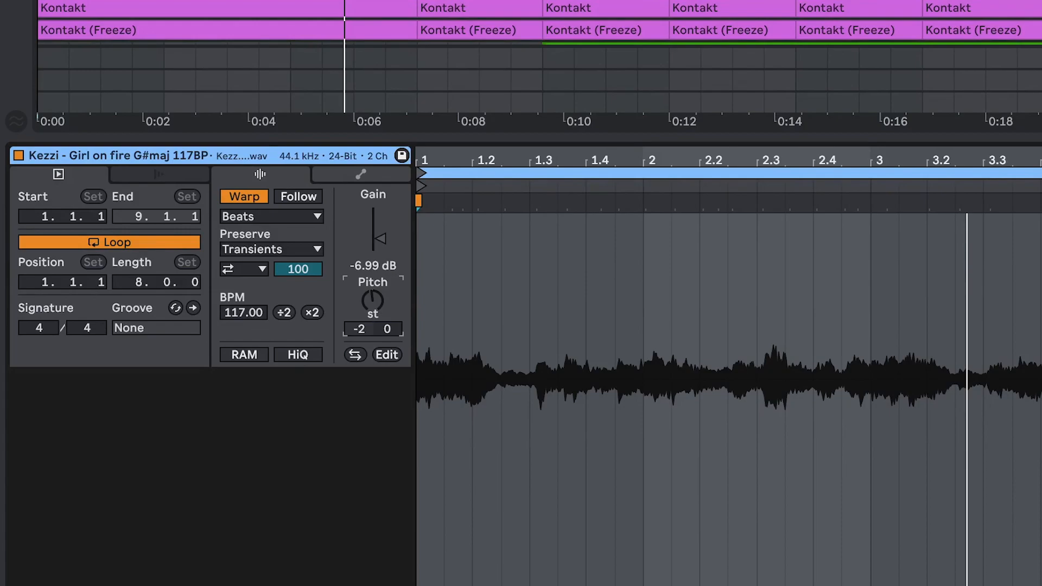
- Set the Girl on fire clip to Complex Pro warping with envelope 97 and a pitch of +1 semitone
{"action": "left_click", "coordinate": [275, 215]}
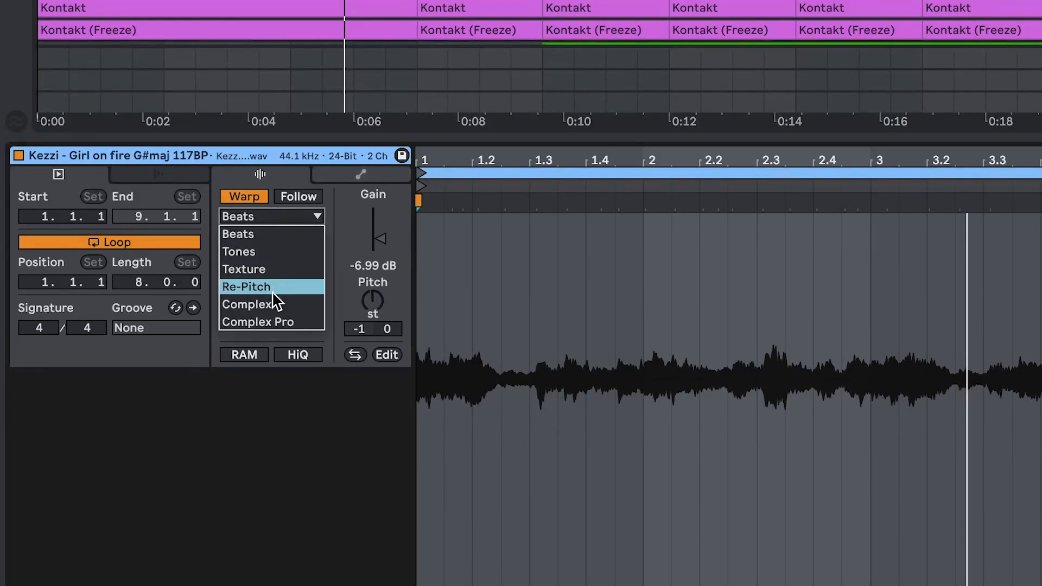
{"action": "left_click", "coordinate": [269, 323]}
{"action": "mouse_move", "coordinate": [280, 279]}
{"action": "left_mouse_down"}
{"action": "mouse_move", "coordinate": [280, 344]}
{"action": "mouse_move", "coordinate": [280, 296]}
{"action": "left_mouse_up"}
{"action": "left_click_drag", "start_coordinate": [360, 298], "coordinate": [359, 289]}
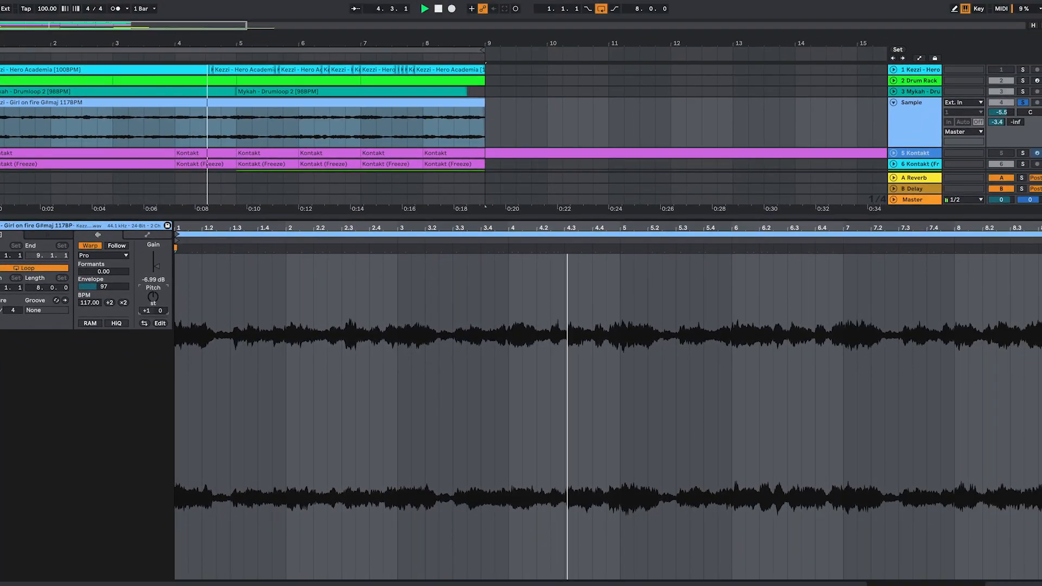
- Solo the Guitar 2 track and open its first sg_ac90_spanishriff_fm clip in the clip view
{"action": "key", "text": "super+alt+l"}
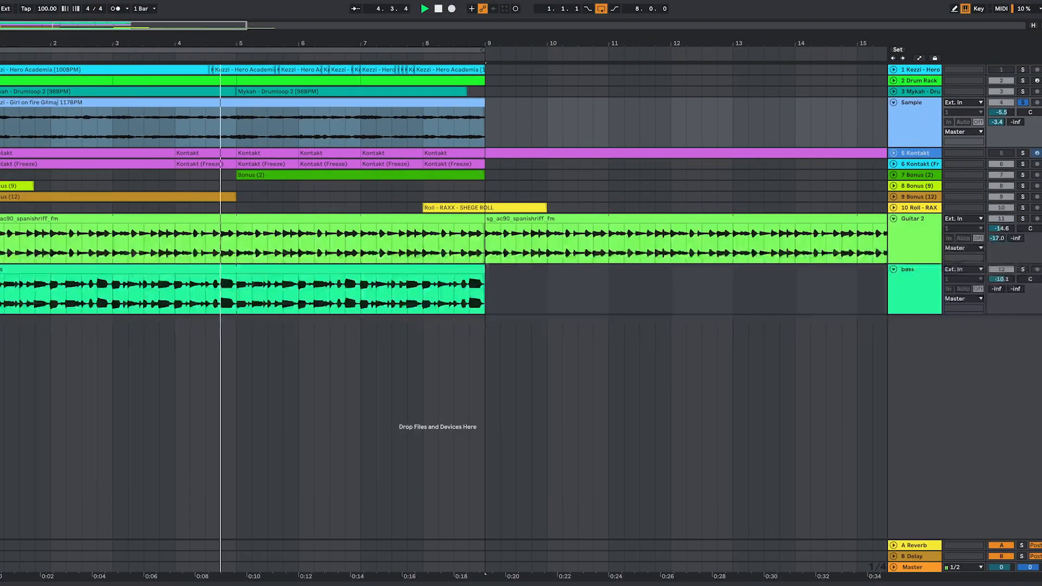
{"action": "left_click", "coordinate": [1024, 219]}
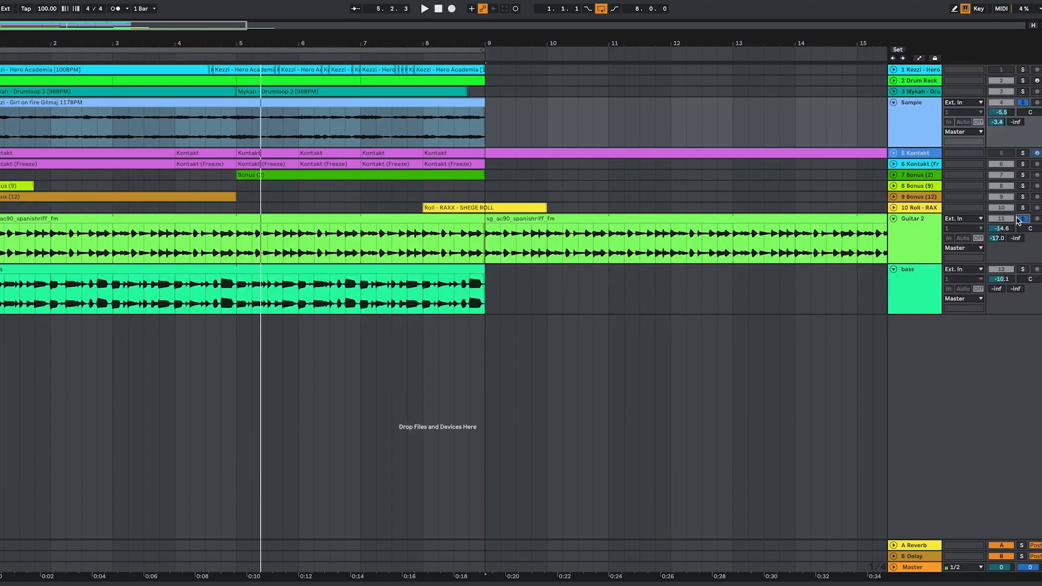
{"action": "left_click", "coordinate": [420, 216]}
{"action": "key", "text": "super+alt+l"}
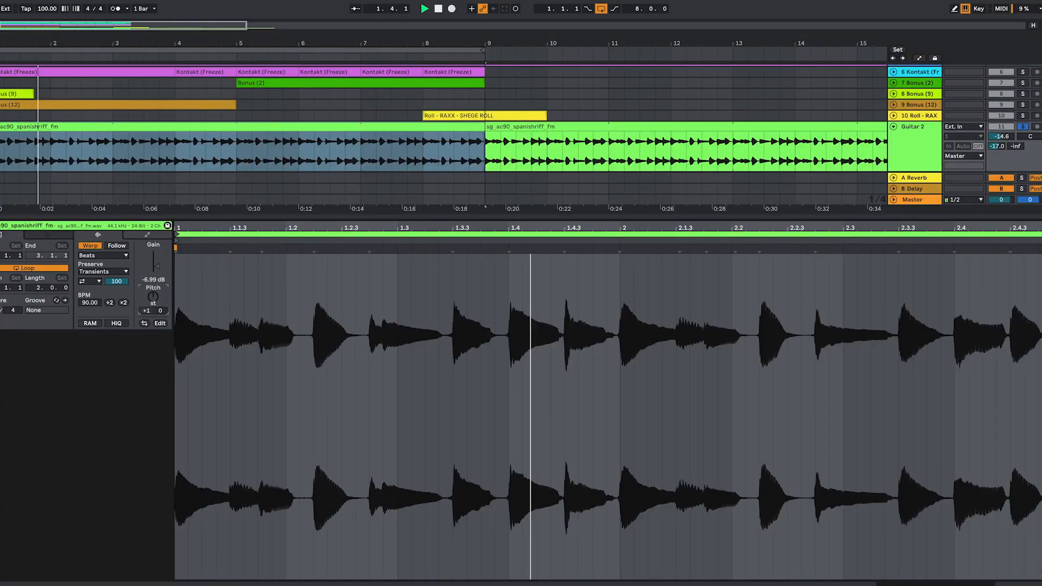
- Solo the Kontakt (Freeze) track and set its bar 6 clip to Complex Pro warping
{"action": "key", "text": "super+alt+l"}
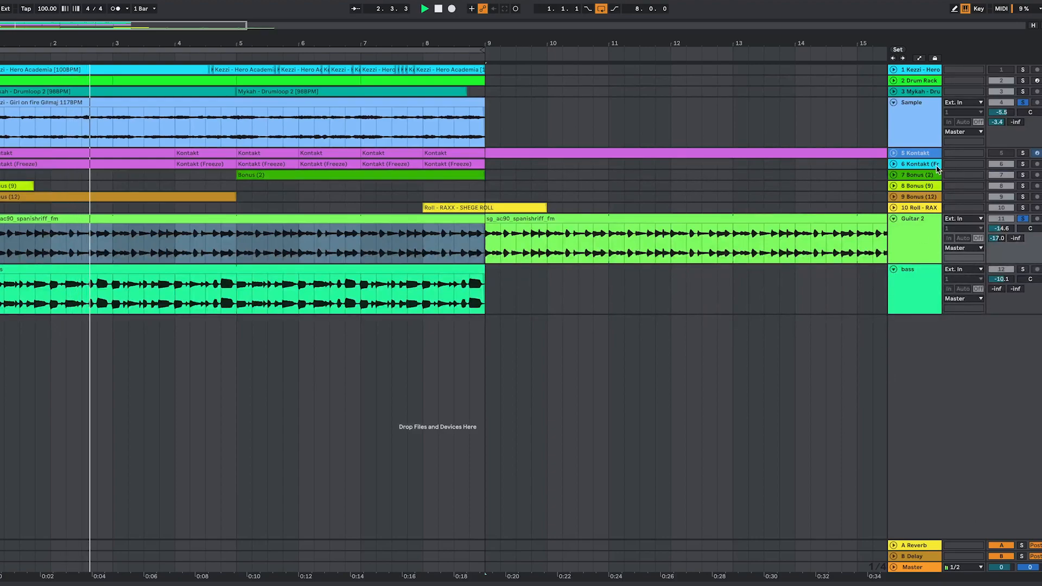
{"action": "left_click", "coordinate": [1024, 164]}
{"action": "double_click", "coordinate": [348, 165]}
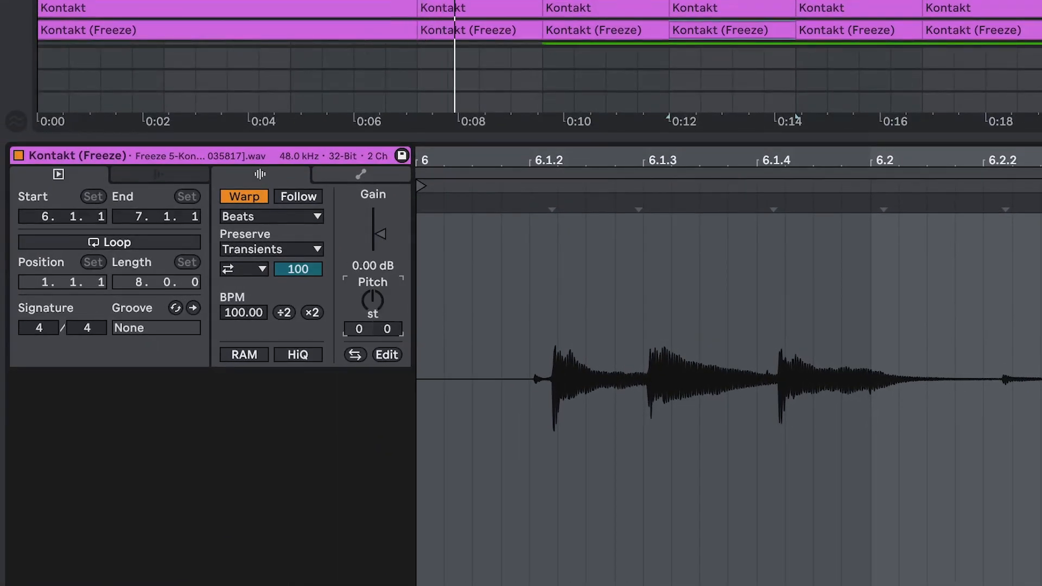
{"action": "left_click", "coordinate": [279, 217]}
{"action": "left_click", "coordinate": [257, 321]}
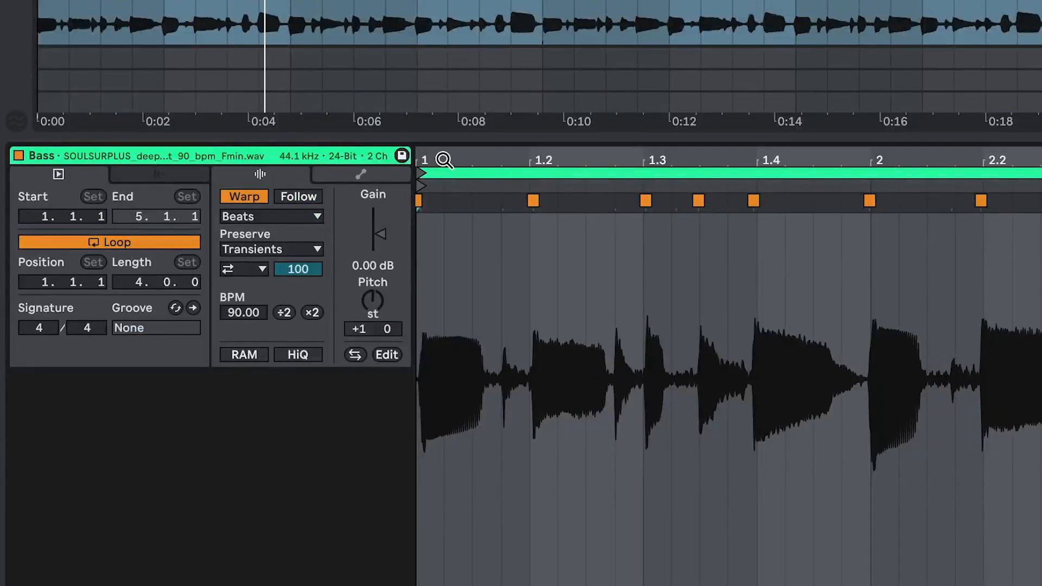
- Delete the bass clip segment from bar 3 to bar 9 and select the remaining two-bar bass clip
{"action": "left_click_drag", "start_coordinate": [444, 160], "coordinate": [444, 185]}
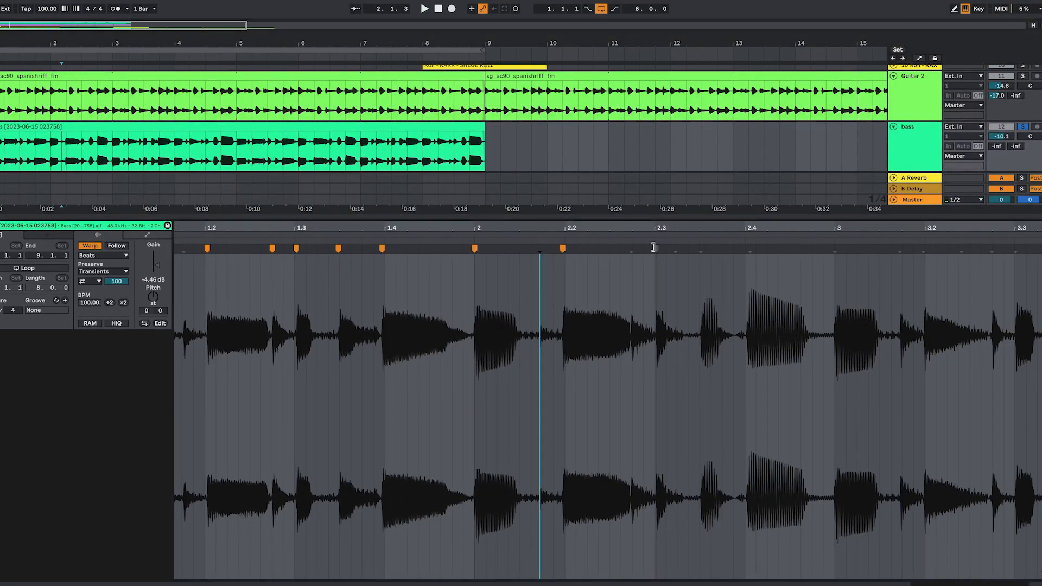
{"action": "left_click", "coordinate": [131, 128]}
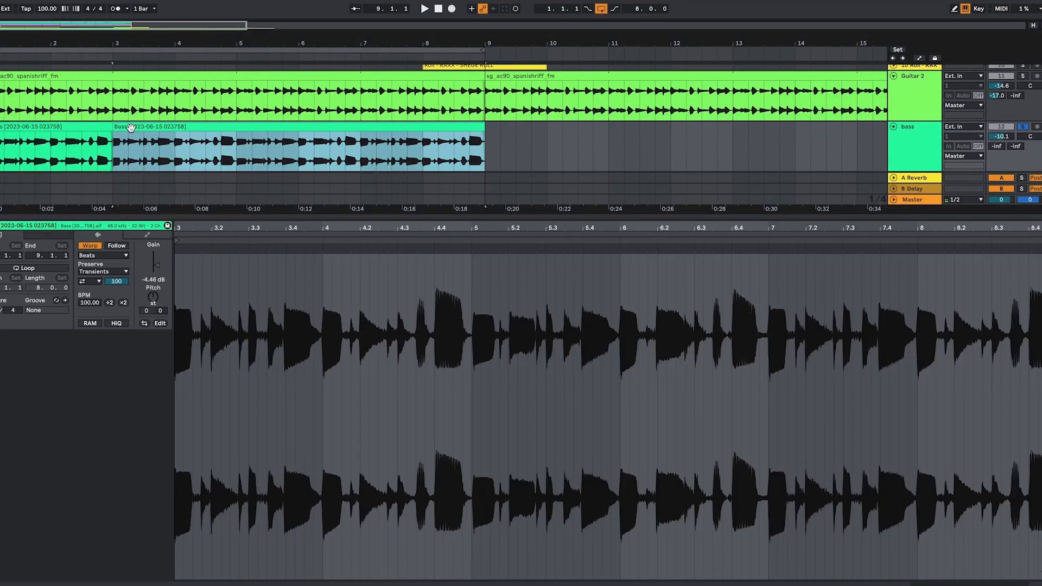
{"action": "key", "text": "Delete"}
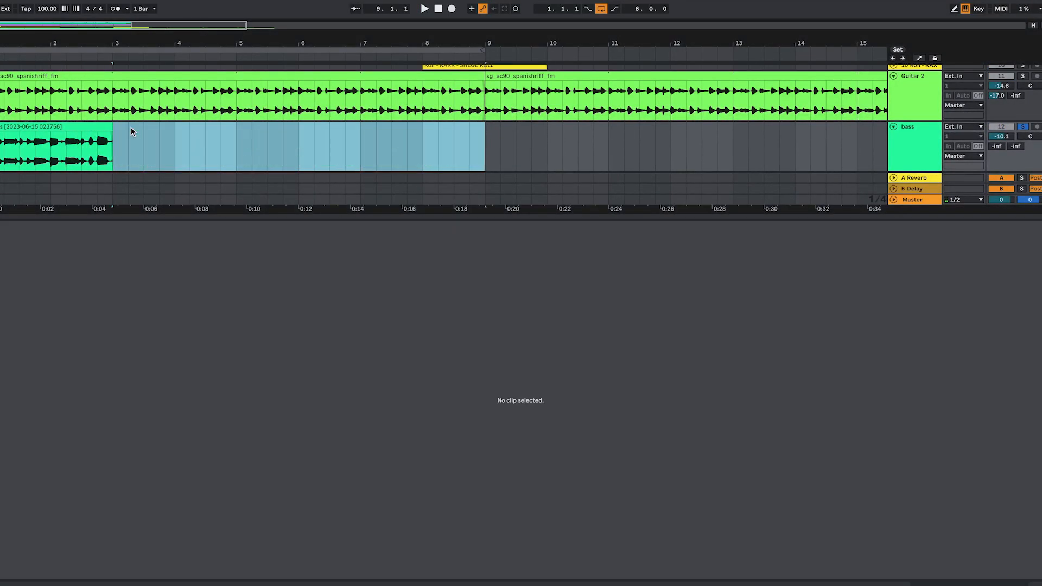
{"action": "left_click", "coordinate": [14, 129]}
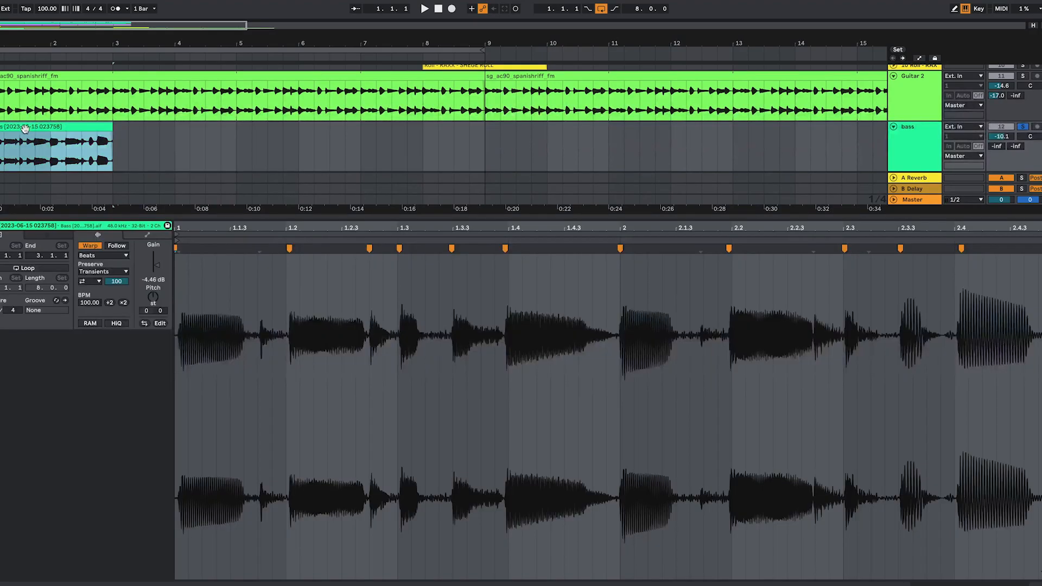
- Slice the two-bar bass clip to a new MIDI track, one slice per warp marker, using the Built-in 0-Vel preset
{"action": "right_click", "coordinate": [46, 129]}
{"action": "left_click", "coordinate": [78, 345]}
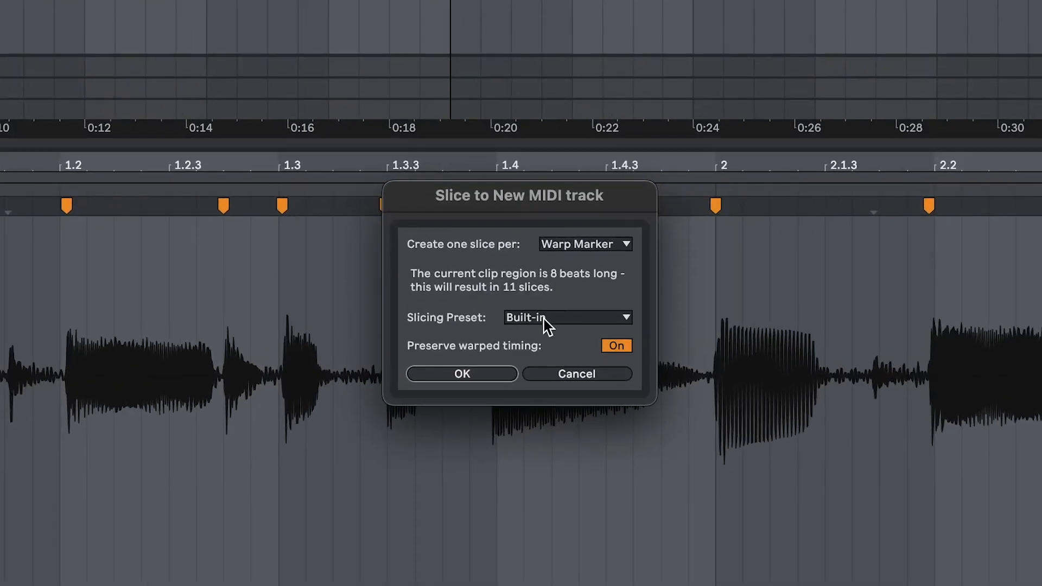
{"action": "left_click", "coordinate": [545, 319]}
{"action": "left_click", "coordinate": [562, 352]}
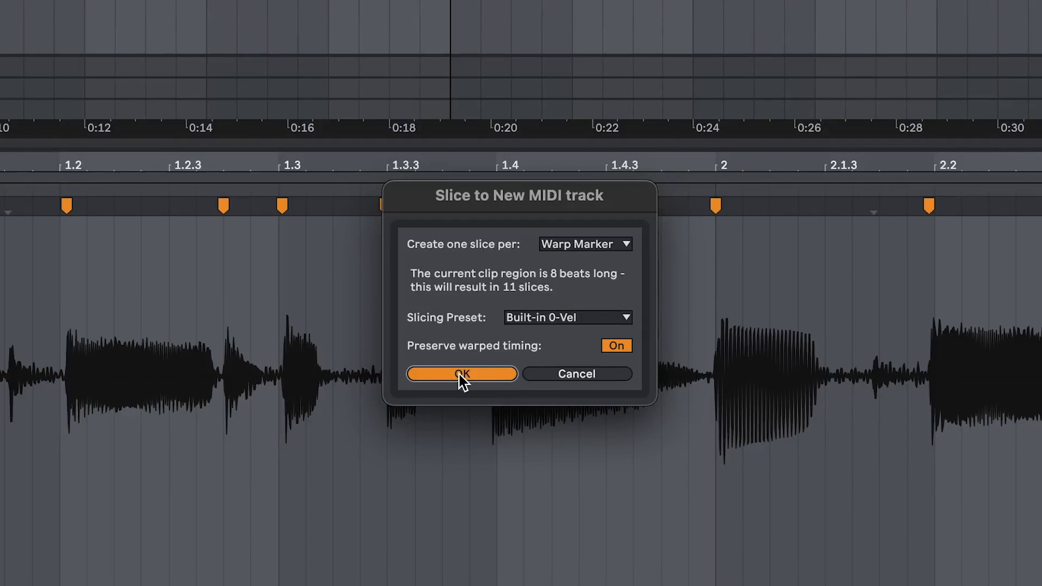
{"action": "left_click", "coordinate": [460, 375]}
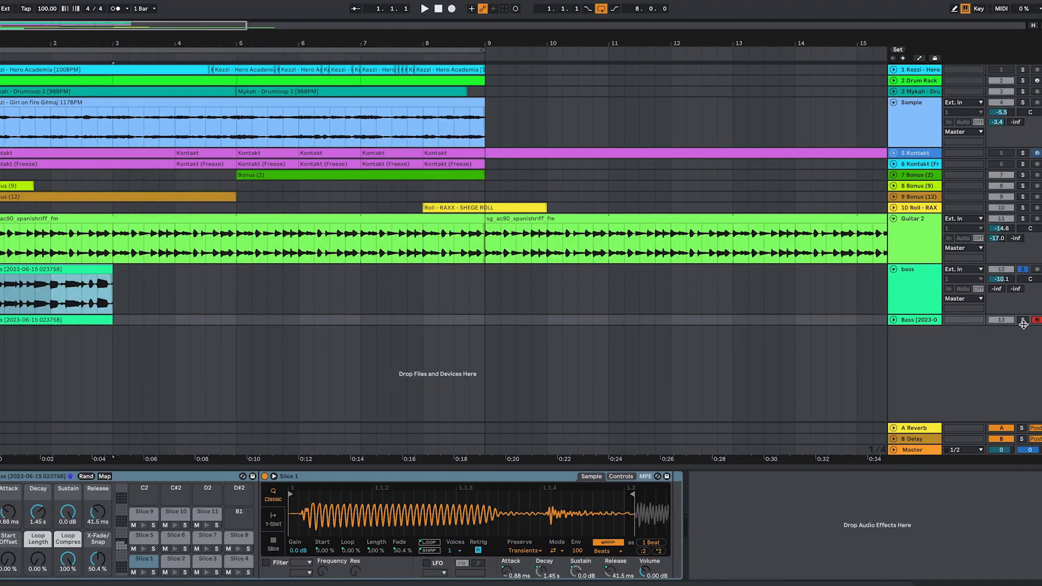
- Solo and unfold the sliced bass track, audition it, and duplicate its two-bar clip three times to reach bar 9
{"action": "left_click", "coordinate": [1024, 321]}
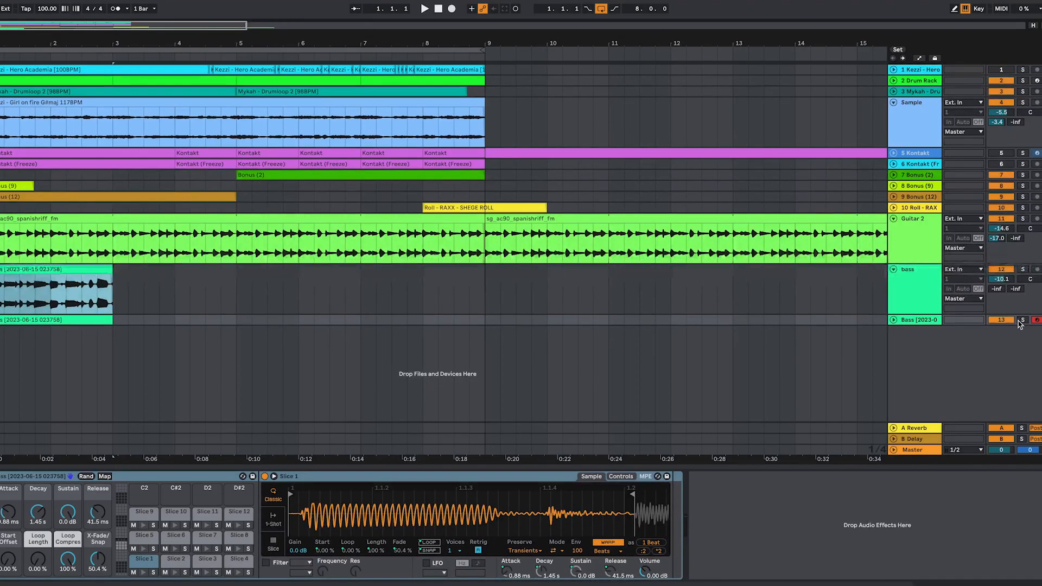
{"action": "left_click", "coordinate": [894, 320]}
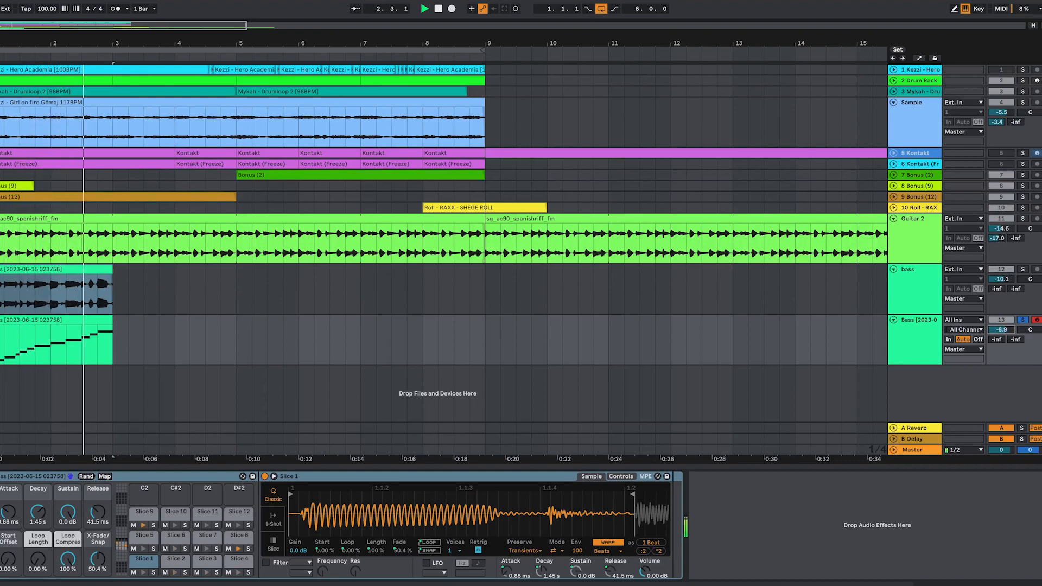
{"action": "key", "text": "space"}
{"action": "key", "text": "ctrl+d"}
{"action": "key", "text": "ctrl+d"}
{"action": "key", "text": "ctrl+d"}
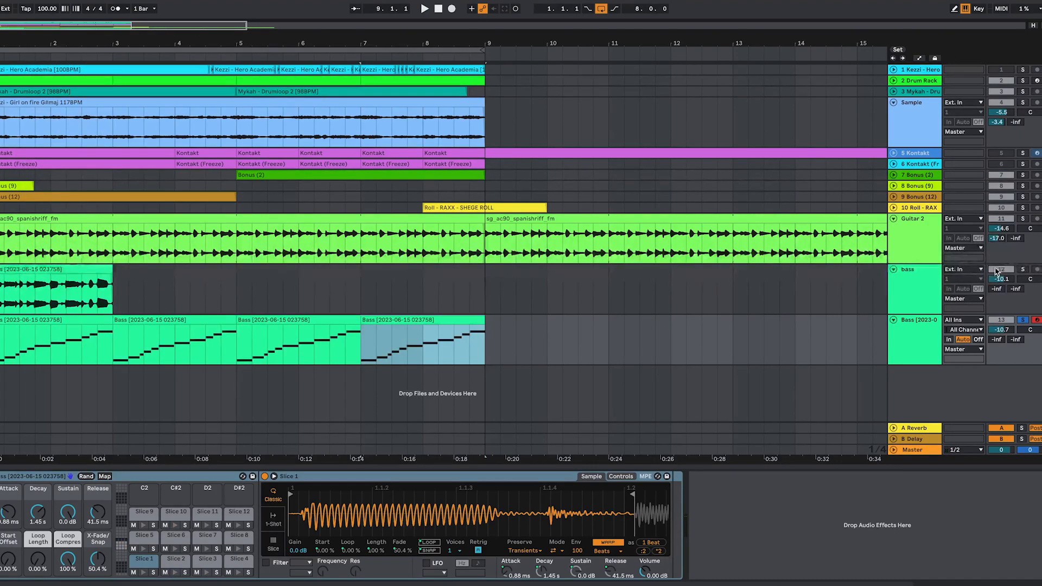
- In the first sliced bass clip, move the note at 1.4 to Slice 2, 1.3.3 to Slice 9 and 2.4 to Slice 5
{"action": "left_click", "coordinate": [893, 270], "text": "alt"}
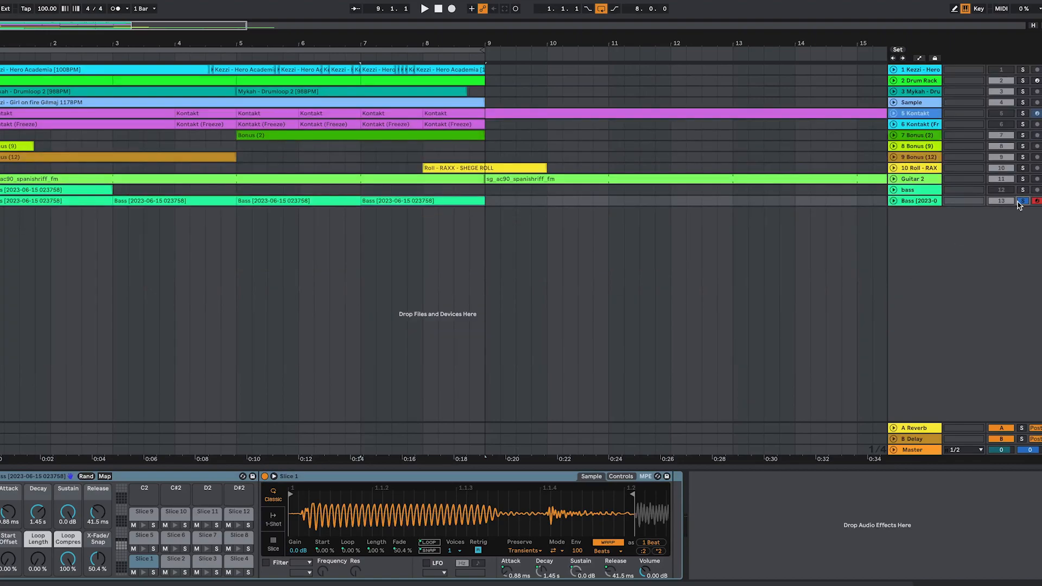
{"action": "left_click", "coordinate": [894, 202]}
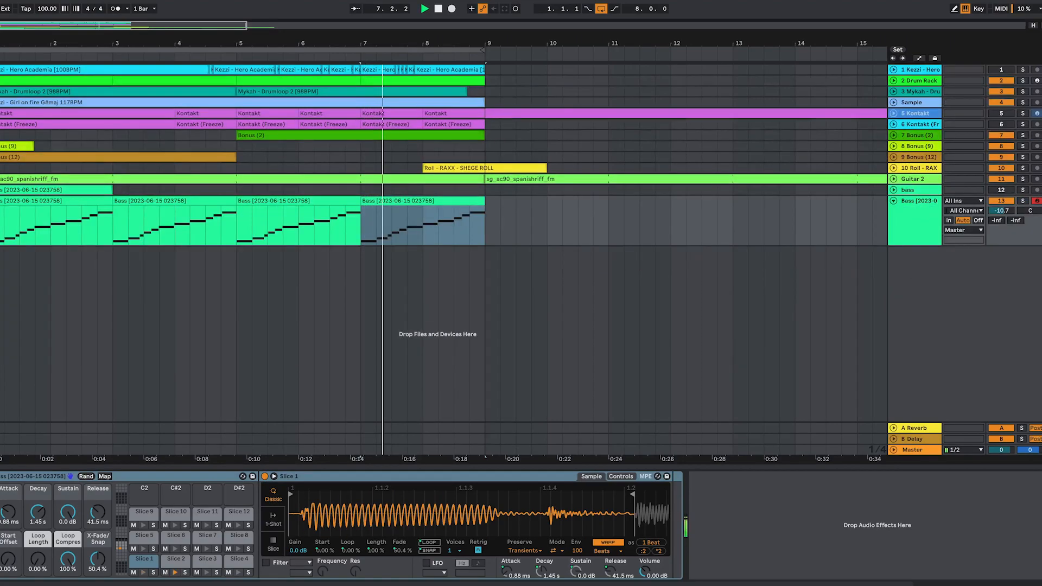
{"action": "left_click", "coordinate": [48, 202]}
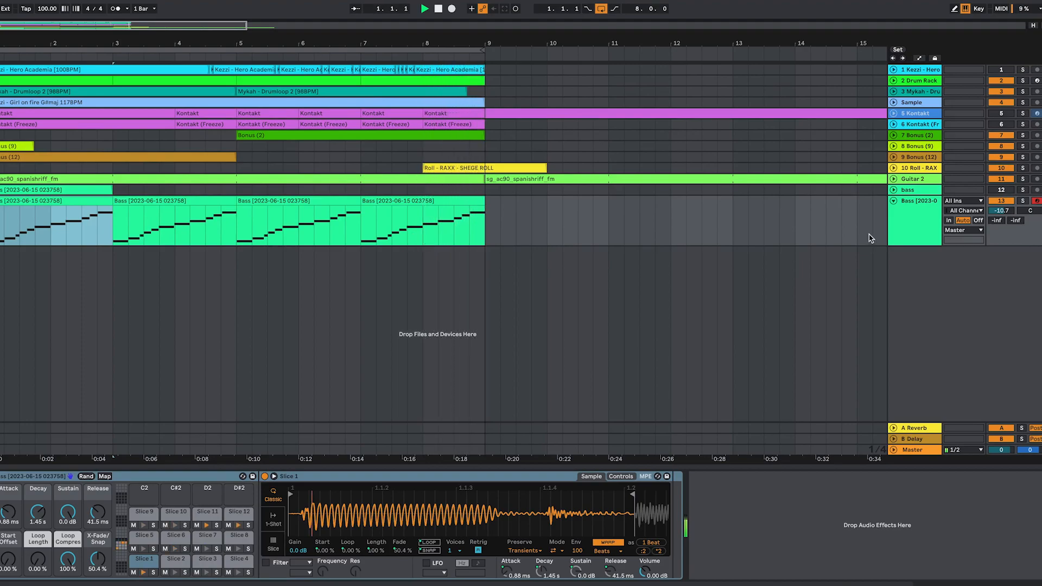
{"action": "key", "text": "shift+Tab"}
{"action": "left_click_drag", "start_coordinate": [567, 338], "coordinate": [562, 402]}
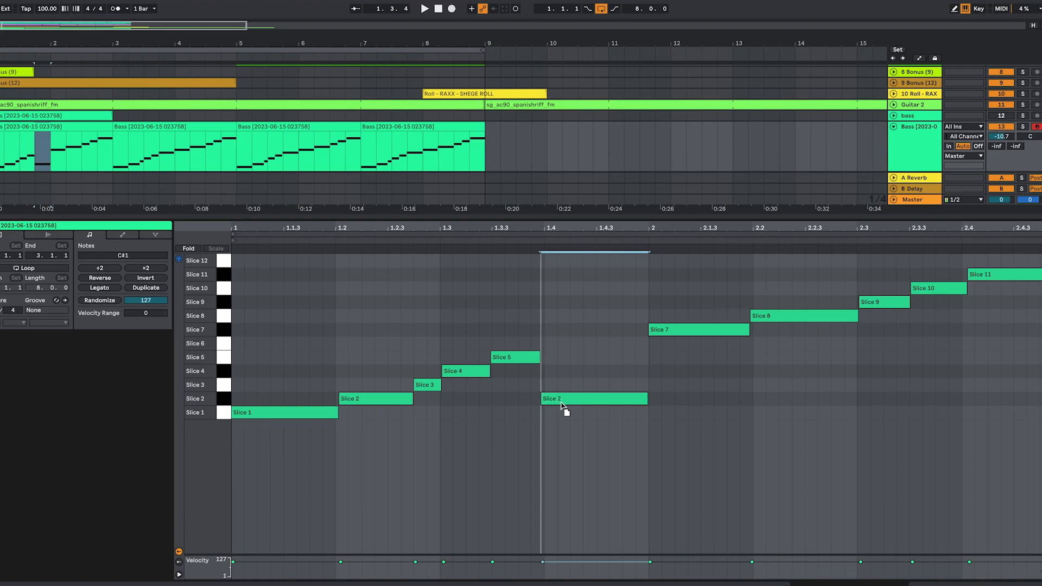
{"action": "left_click", "coordinate": [519, 358]}
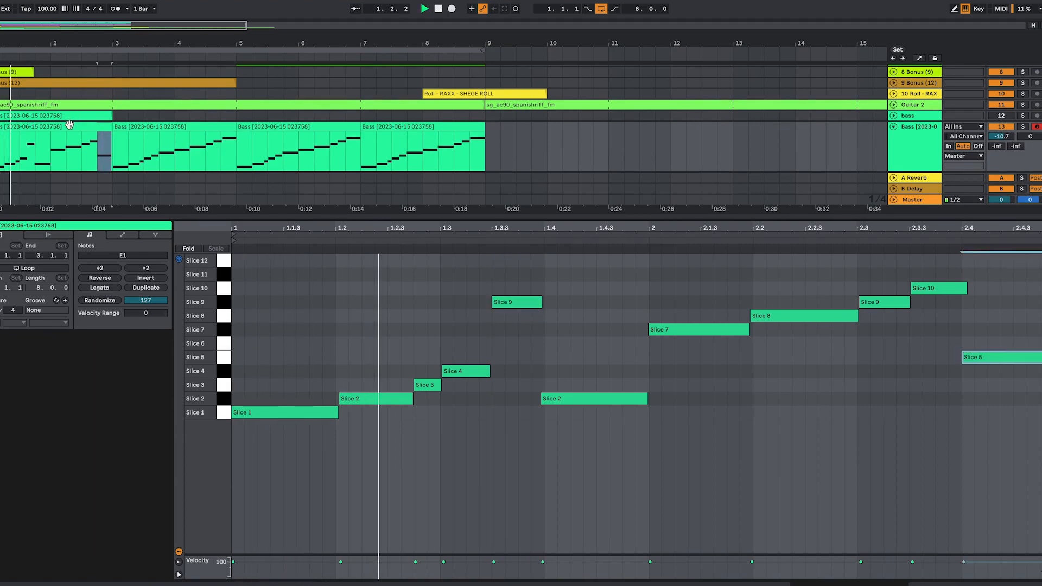
{"action": "left_click", "coordinate": [65, 126]}
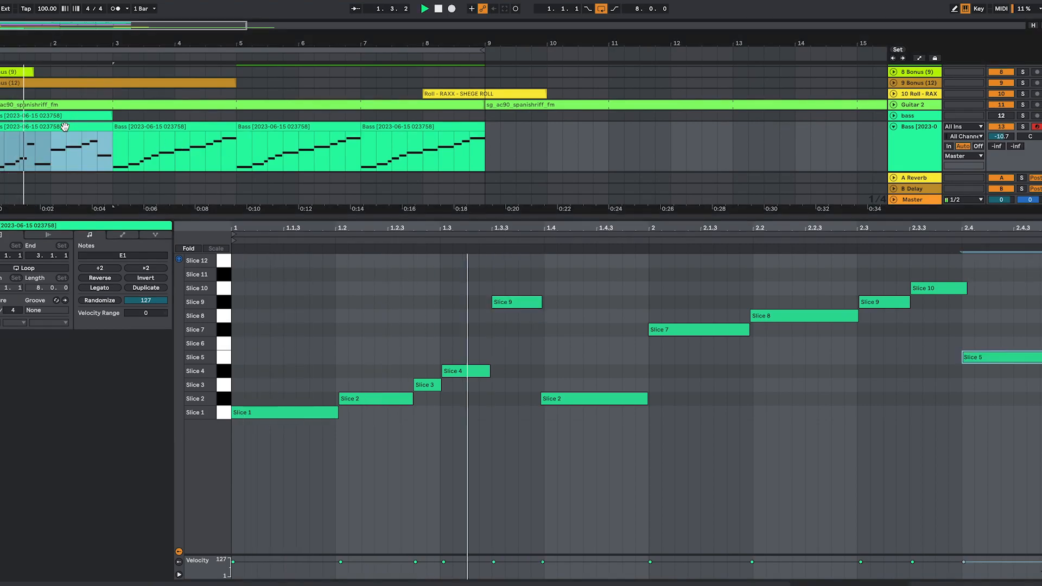
{"action": "left_click", "coordinate": [129, 126]}
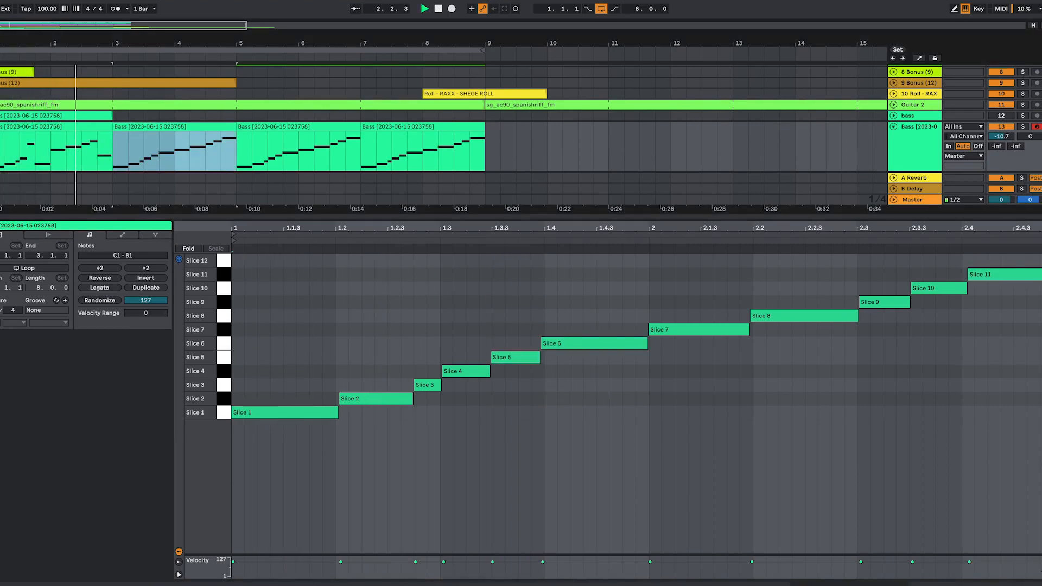
{"action": "left_click", "coordinate": [1037, 584]}
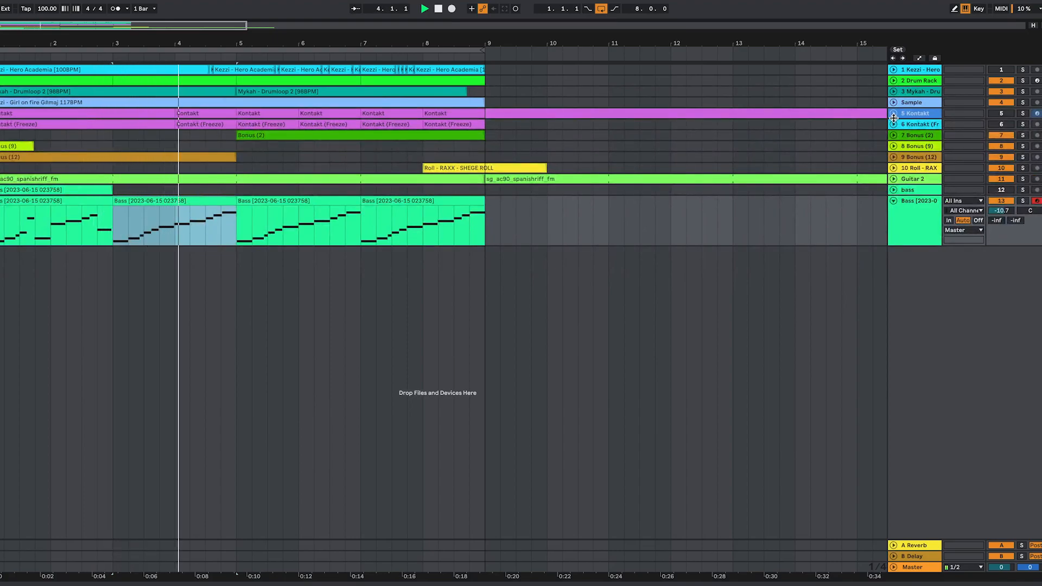
- Sweep the Sample track's Auto Filter low-pass cutoff down to 35.7 Hz and back up to 15.5 kHz
{"action": "left_click", "coordinate": [913, 105]}
{"action": "double_click", "coordinate": [913, 106]}
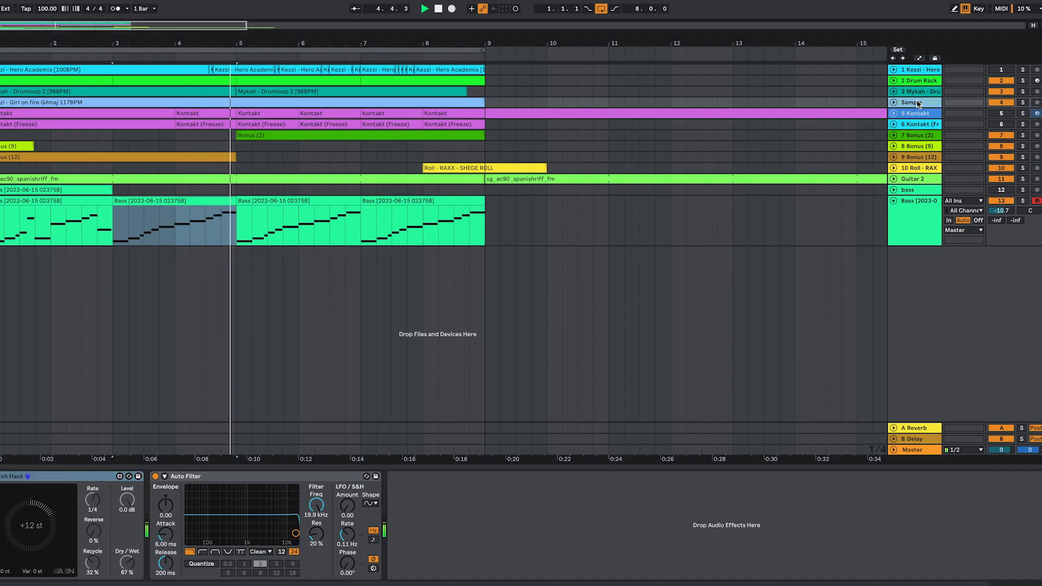
{"action": "left_click_drag", "start_coordinate": [295, 535], "coordinate": [193, 535]}
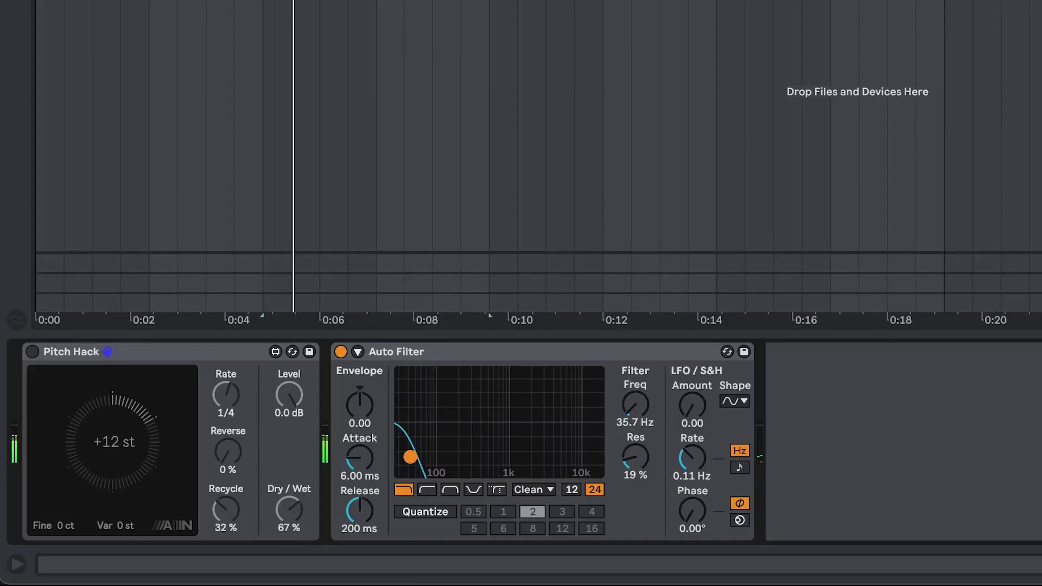
{"action": "left_click_drag", "start_coordinate": [411, 457], "coordinate": [483, 451]}
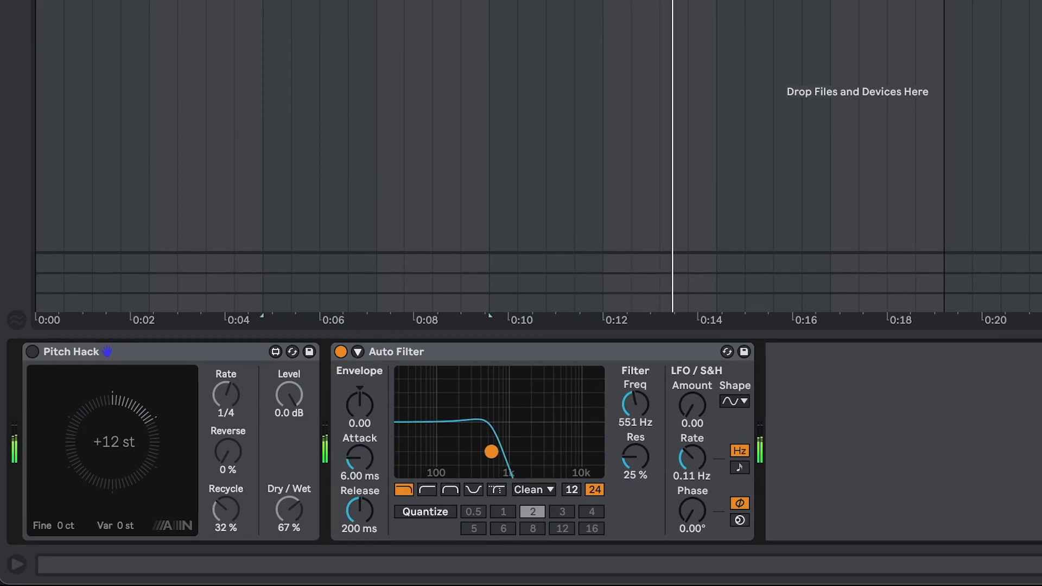
{"action": "left_click_drag", "start_coordinate": [495, 452], "coordinate": [496, 452]}
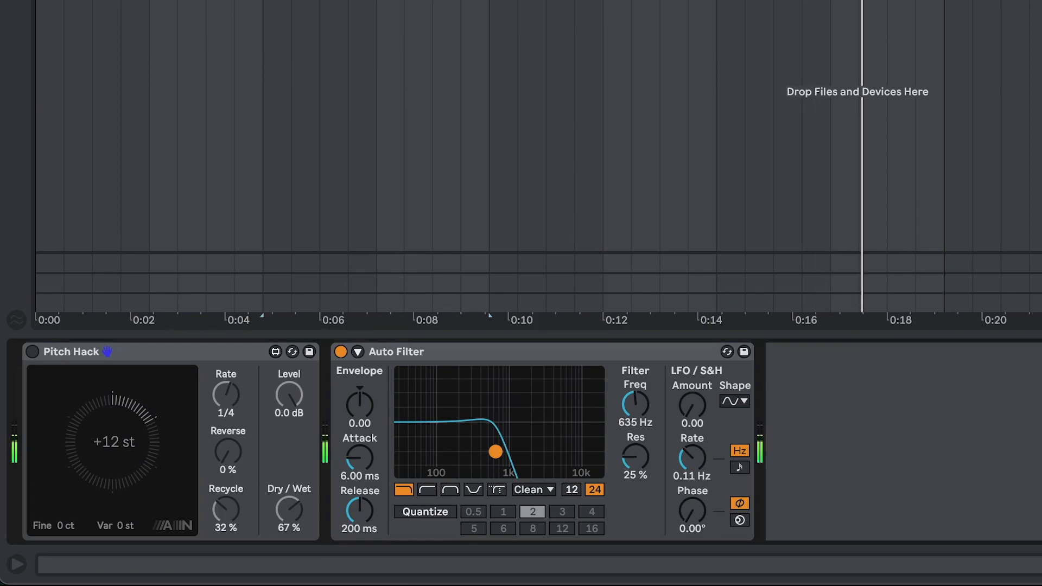
{"action": "left_click_drag", "start_coordinate": [503, 459], "coordinate": [591, 449]}
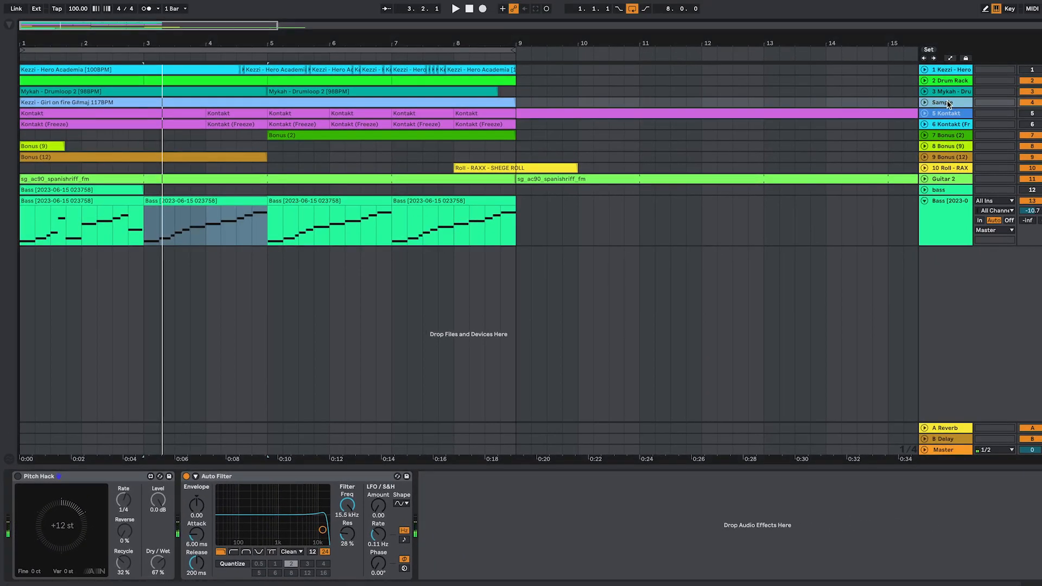
- Add a MIDI track, load the Girl on fire clip into a Simpler, and enable Pro warping with envelope 8
{"action": "key", "text": "ctrl+shift+t"}
{"action": "left_click_drag", "start_coordinate": [73, 103], "coordinate": [133, 546]}
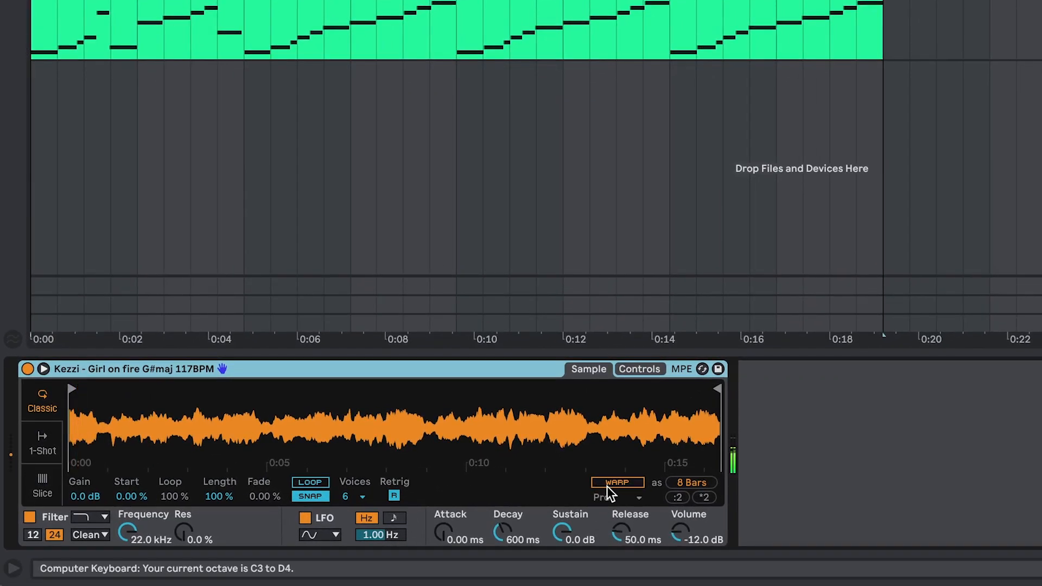
{"action": "left_click", "coordinate": [608, 483]}
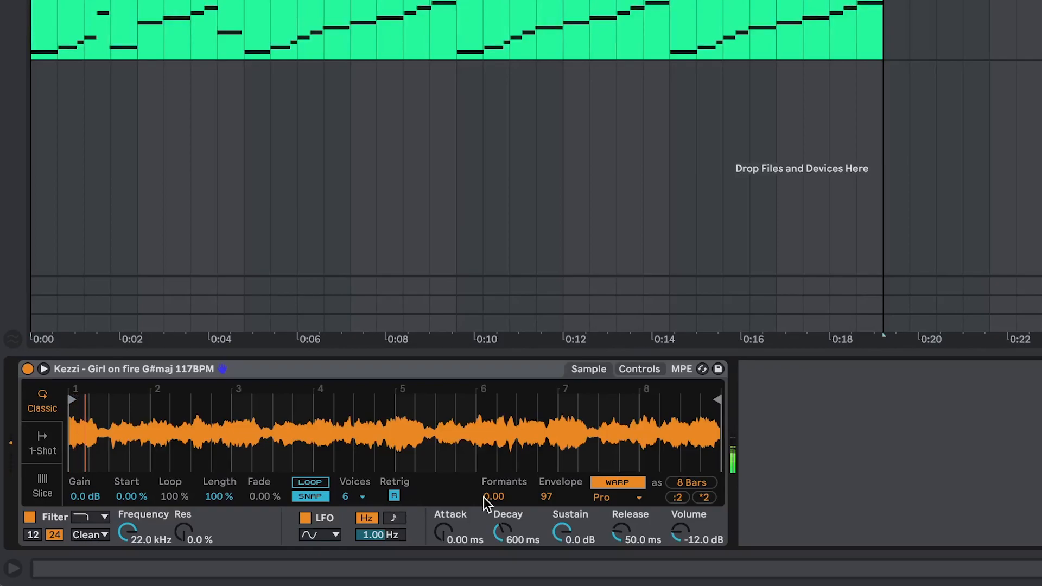
{"action": "left_click", "coordinate": [710, 499]}
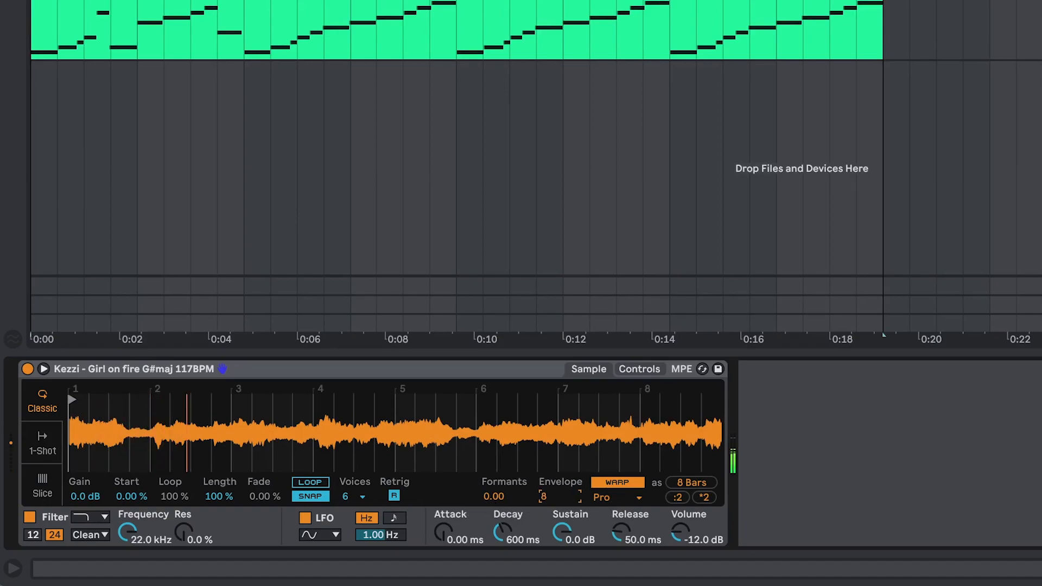
- Audition the Simpler sample one octave higher with warping switched off and on again
{"action": "key", "text": "x"}
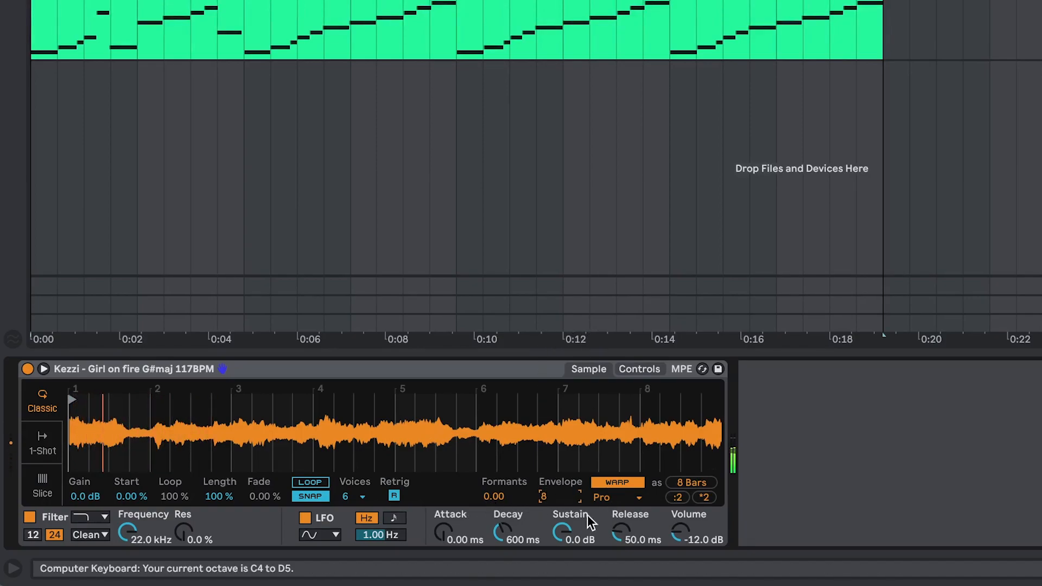
{"action": "left_click", "coordinate": [609, 481]}
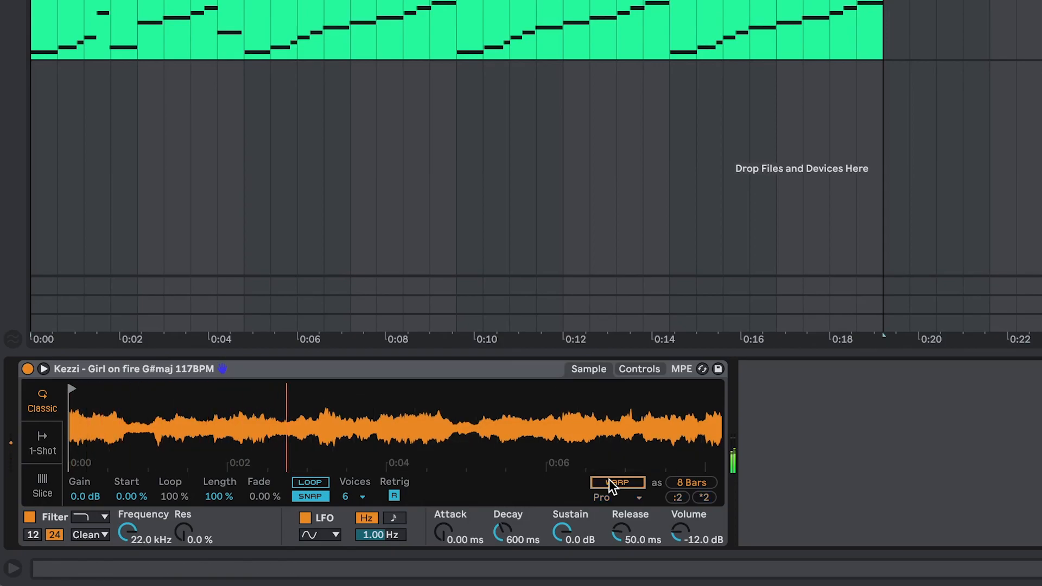
{"action": "key", "text": "a"}
{"action": "left_click", "coordinate": [614, 482]}
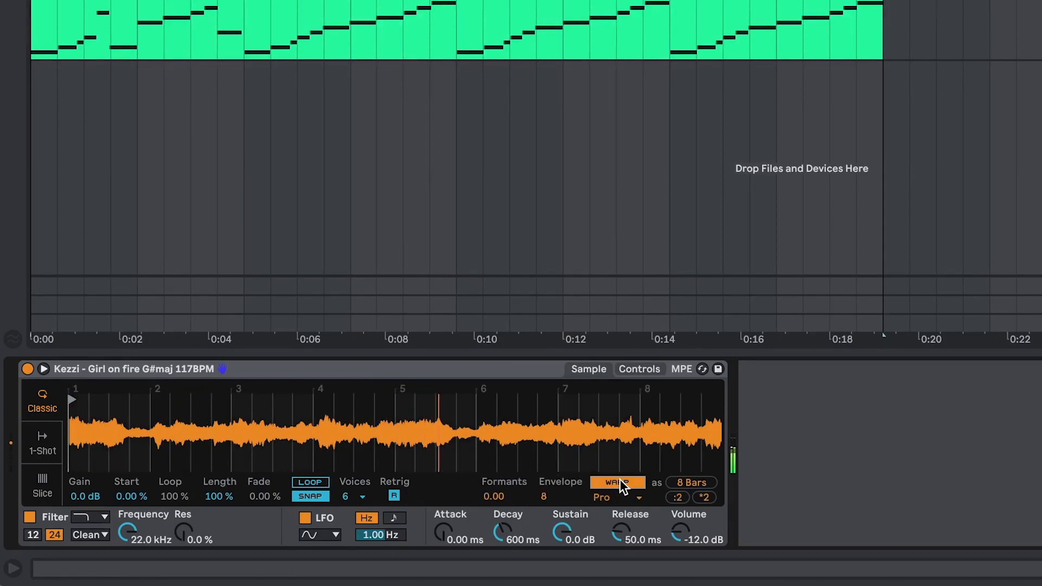
- Double the warped sample's playback speed twice and halve it once
{"action": "left_click", "coordinate": [705, 498]}
{"action": "left_click", "coordinate": [705, 498]}
{"action": "left_click", "coordinate": [679, 497]}
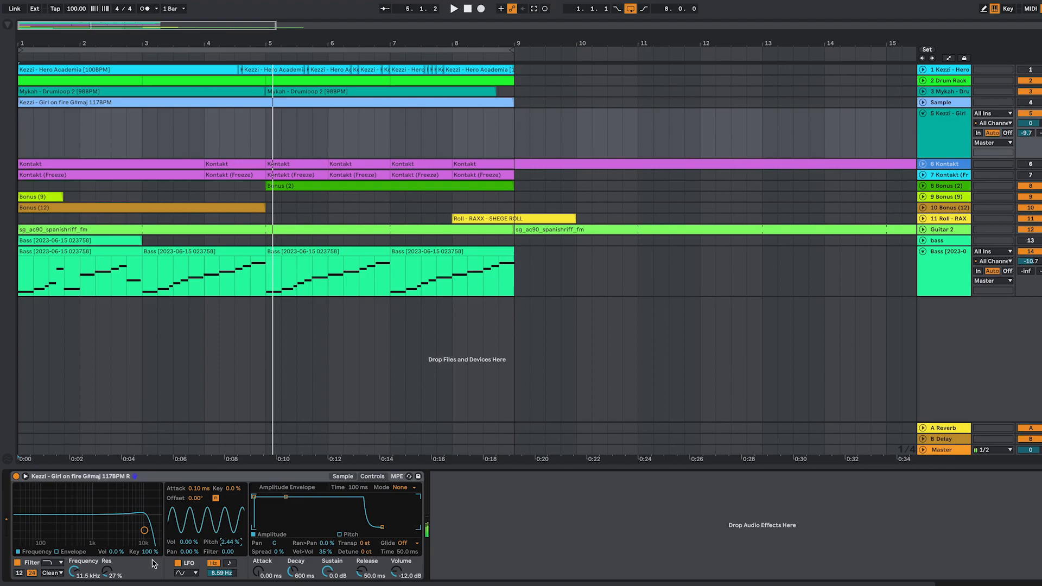
- Show the Simpler's sample waveform and set the sample gain to -0.8 dB
{"action": "left_click", "coordinate": [343, 477]}
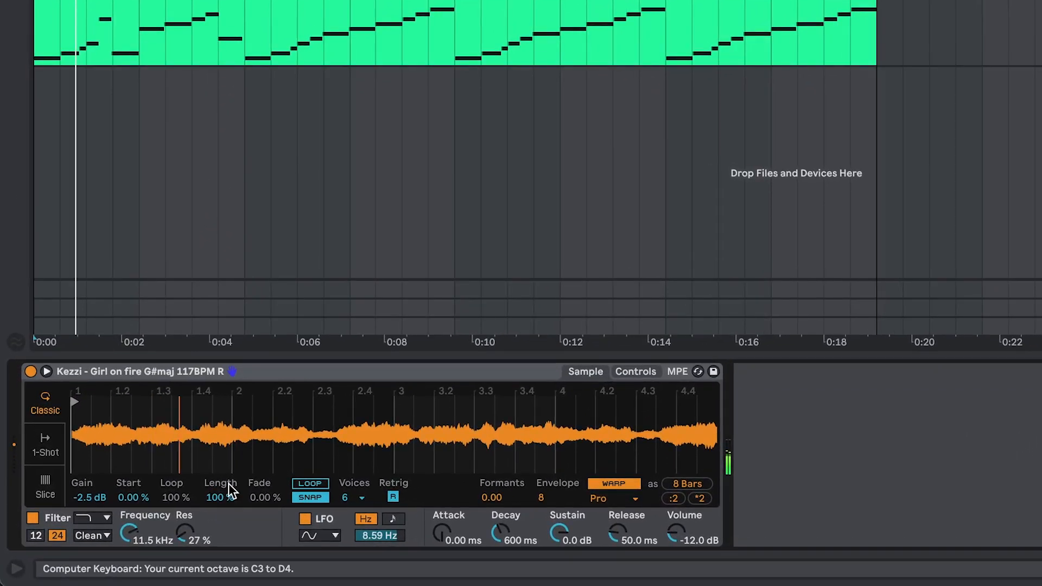
{"action": "left_click_drag", "start_coordinate": [91, 502], "coordinate": [106, 496]}
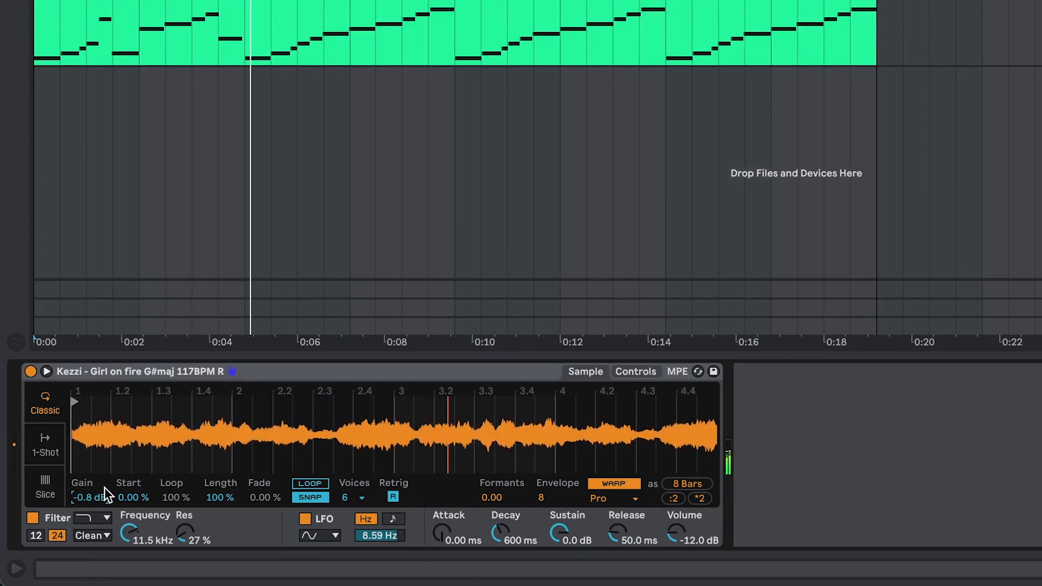
{"action": "mouse_move", "coordinate": [77, 403]}
{"action": "left_mouse_down"}
{"action": "mouse_move", "coordinate": [320, 397]}
{"action": "mouse_move", "coordinate": [73, 404]}
{"action": "left_mouse_up"}
- Switch the Simpler to Slice mode, set sensitivity to 83 % and transposition to +1 st, and start playback
{"action": "left_click", "coordinate": [38, 485]}
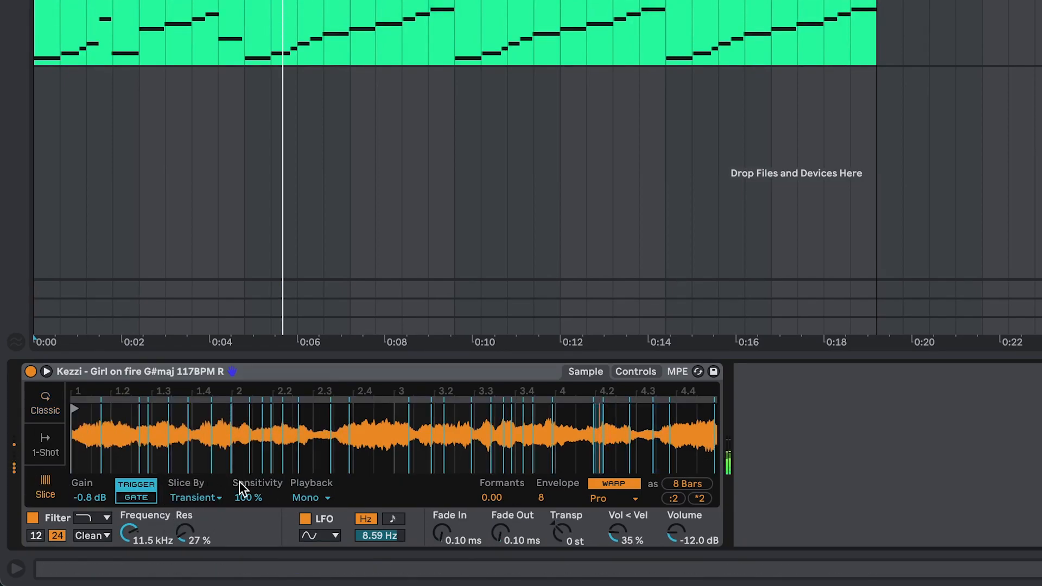
{"action": "left_click_drag", "start_coordinate": [261, 495], "coordinate": [261, 510]}
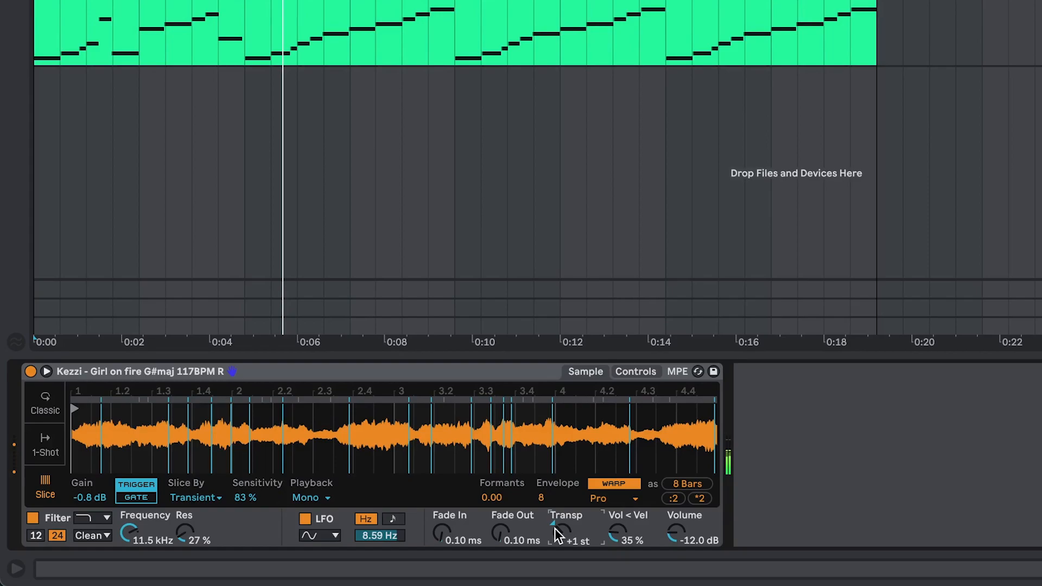
{"action": "key", "text": "space"}
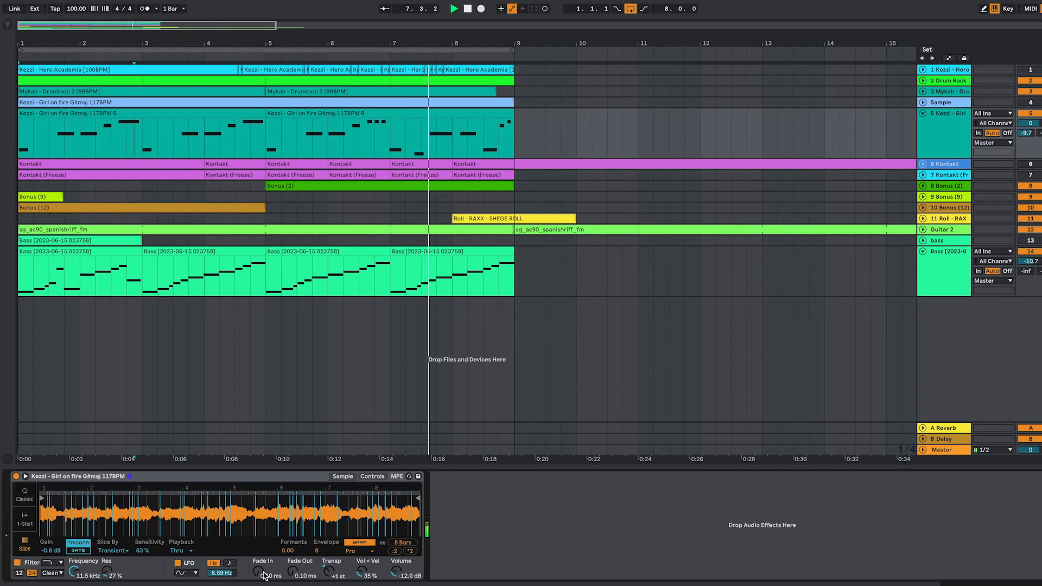
- Replace the bar 5 MIDI clip on the Girl on fire Simpler track with a copy of the first clip and show the Simpler's controls
{"action": "left_click", "coordinate": [451, 110]}
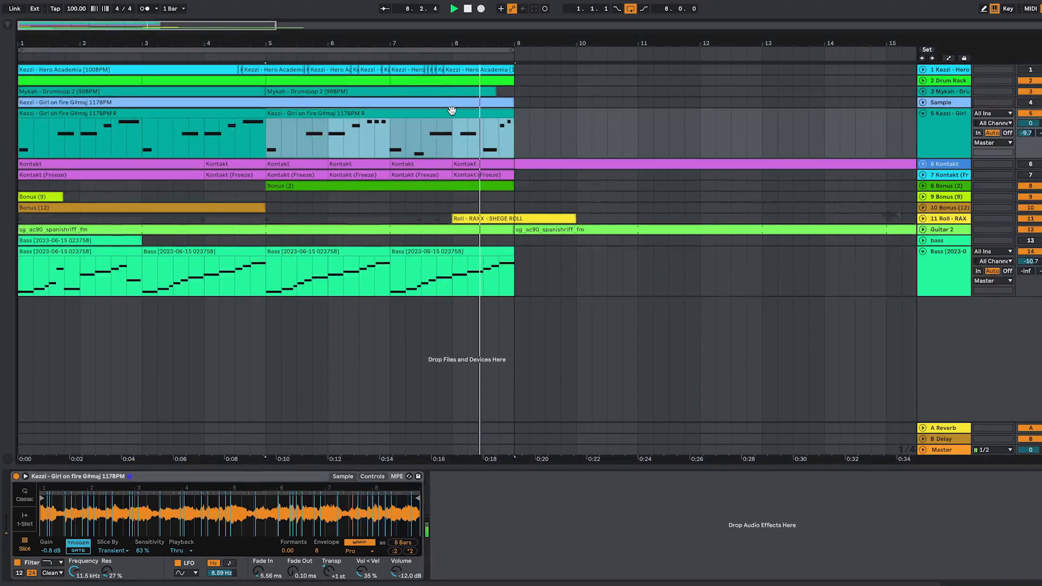
{"action": "double_click", "coordinate": [452, 111]}
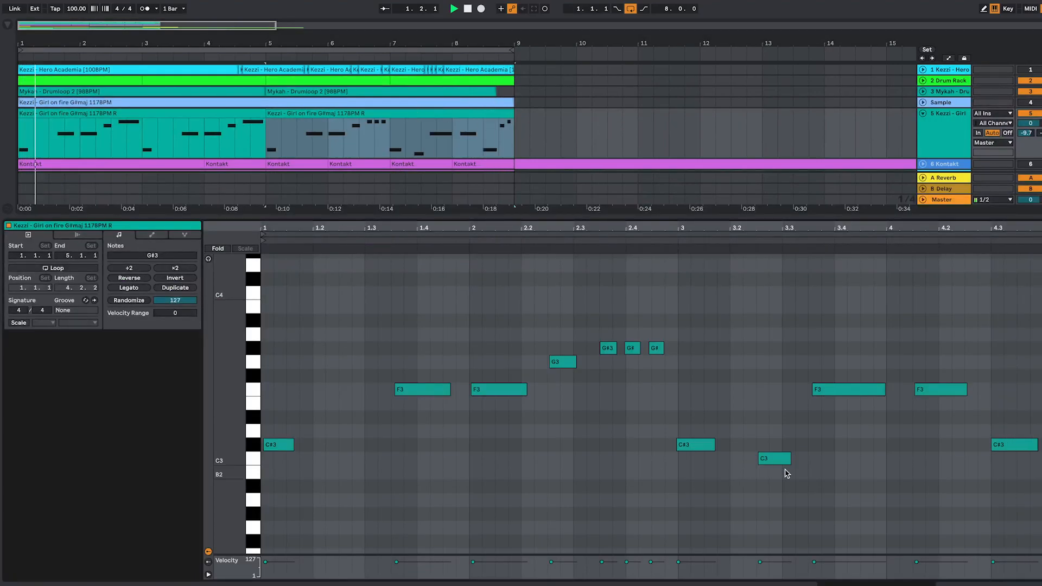
{"action": "left_click", "coordinate": [217, 112]}
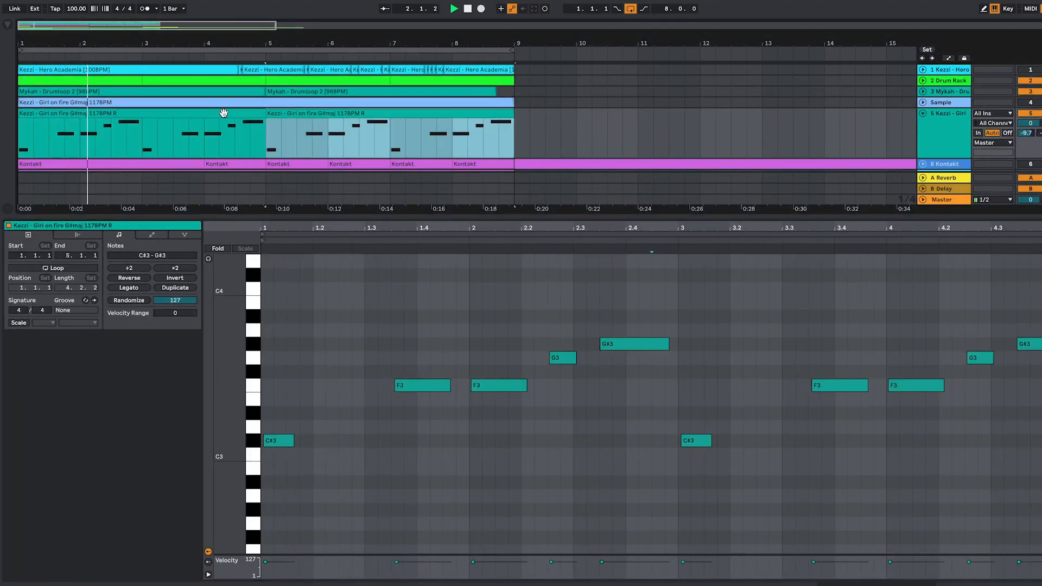
{"action": "left_click", "coordinate": [964, 135]}
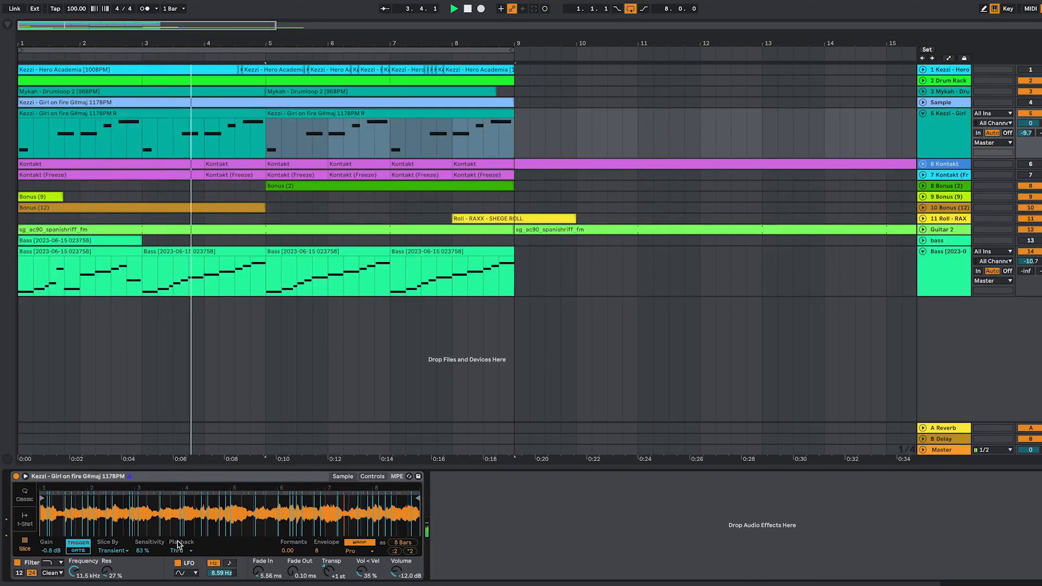
{"action": "left_click", "coordinate": [372, 476]}
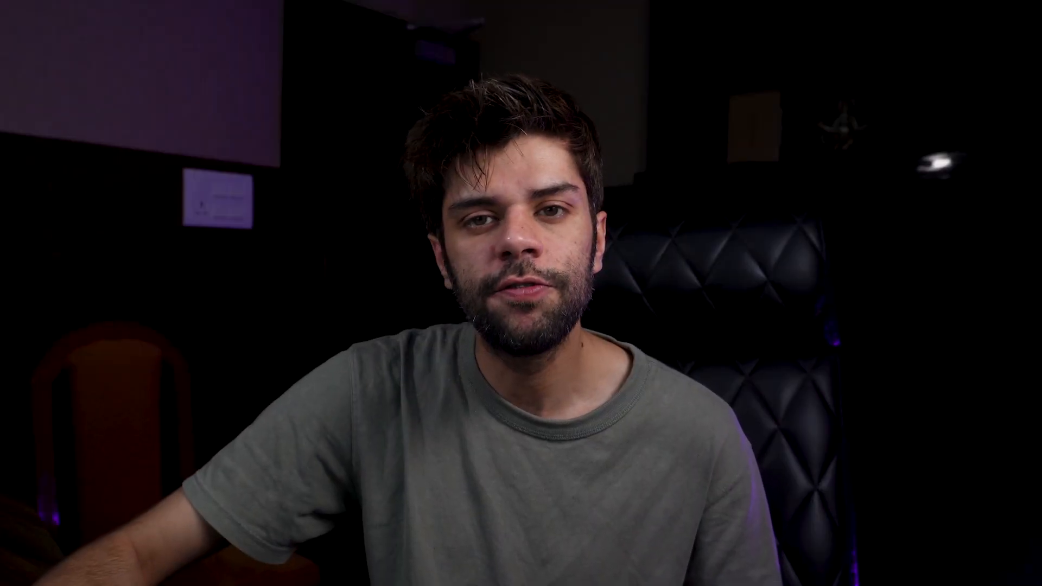